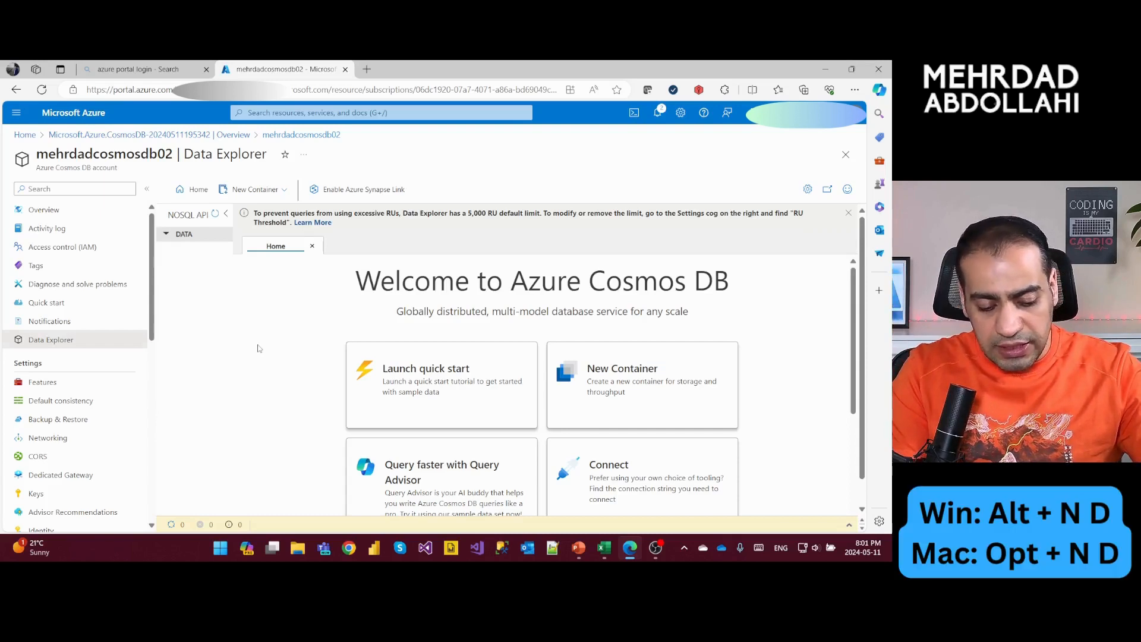
- Create a new database with the id mydb01
key("alt+n")
key("d")
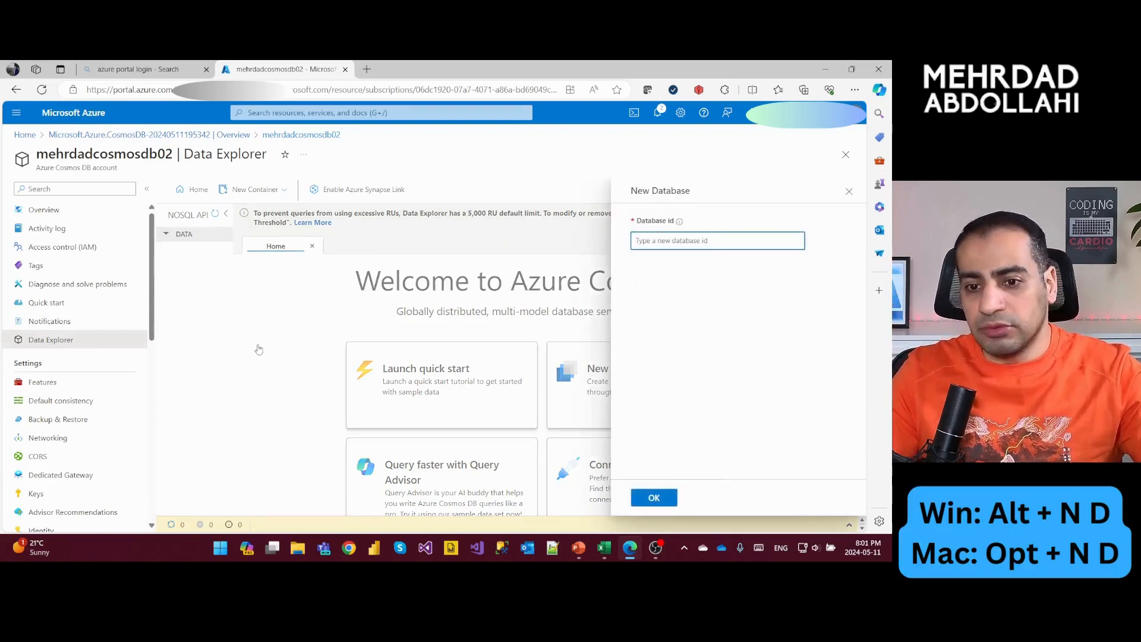
type("m")
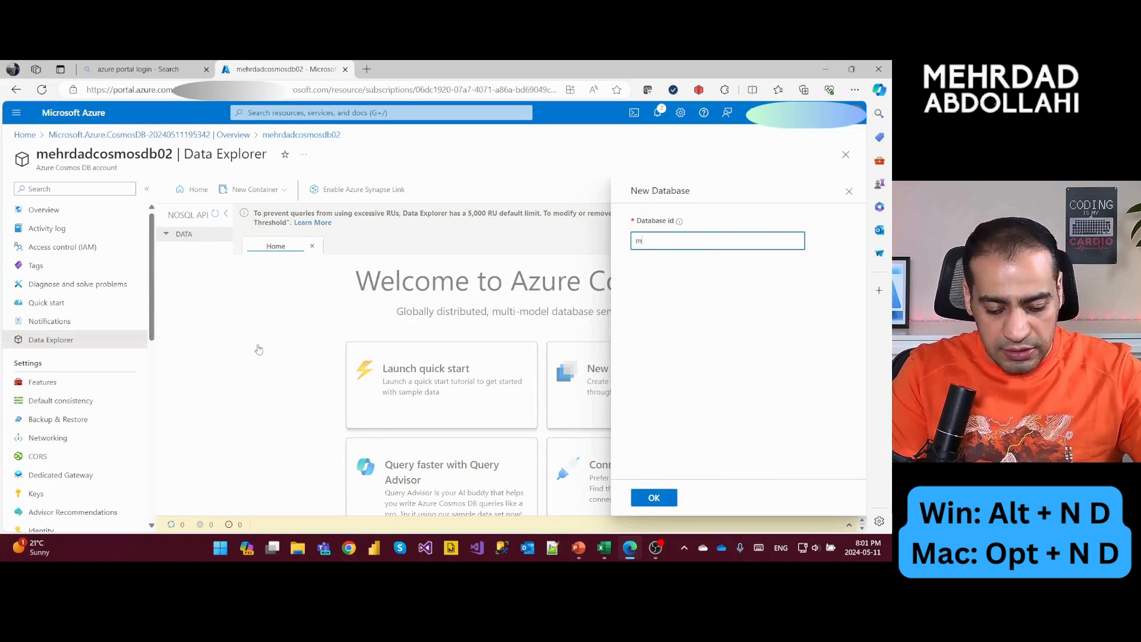
type("ydb0")
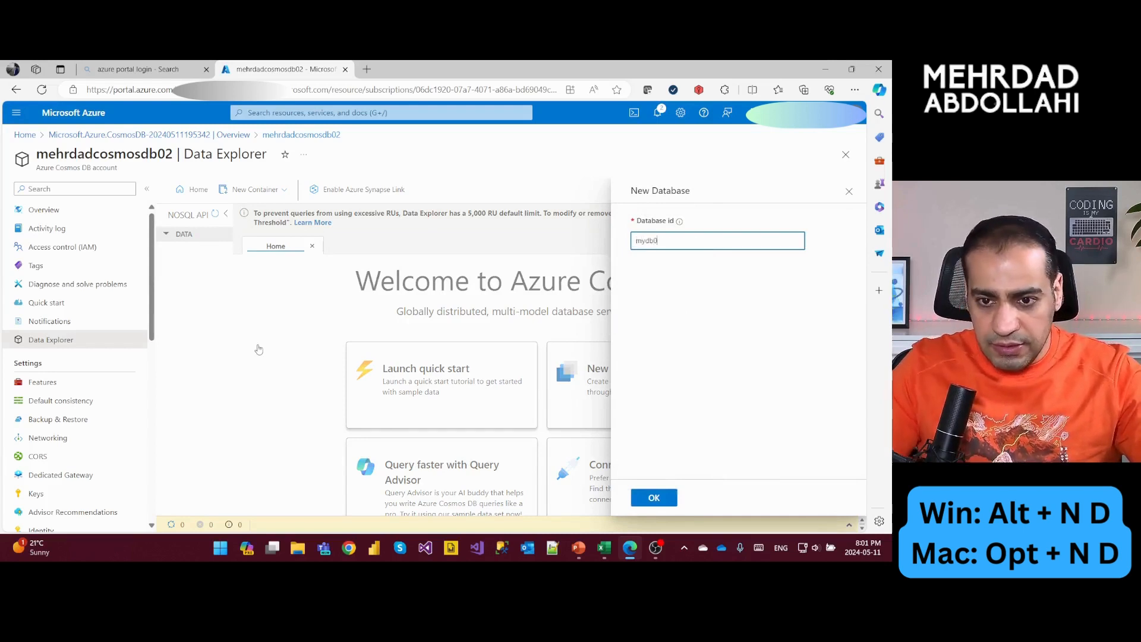
type("1")
key("Tab")
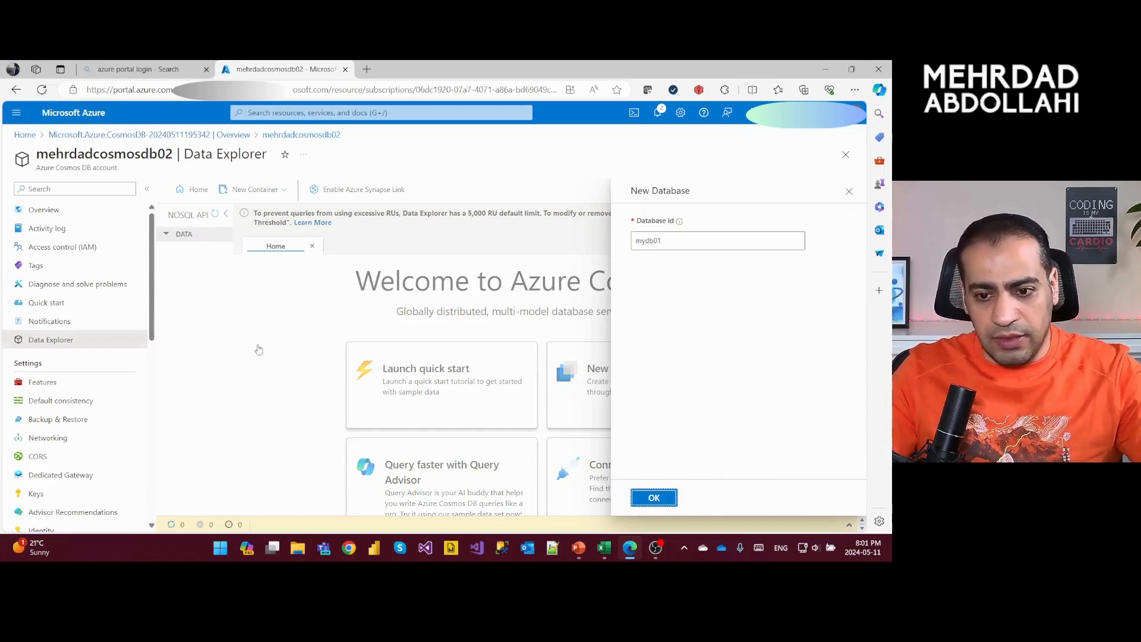
key("Return")
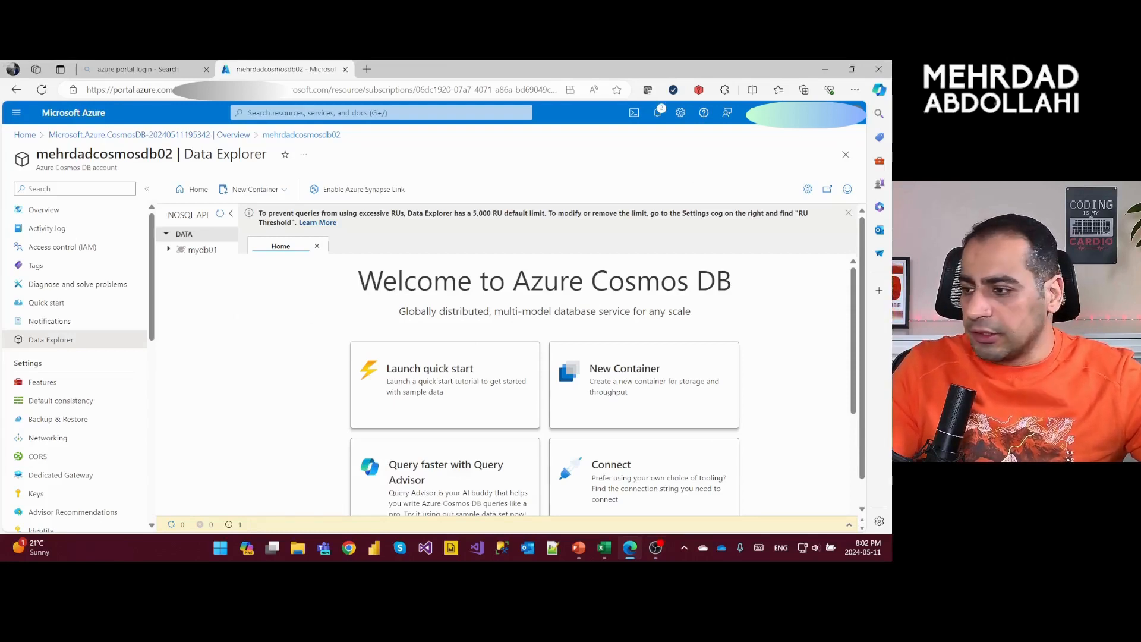
- Start a new container and assign it to the existing database mydb01
key("alt+Tab")
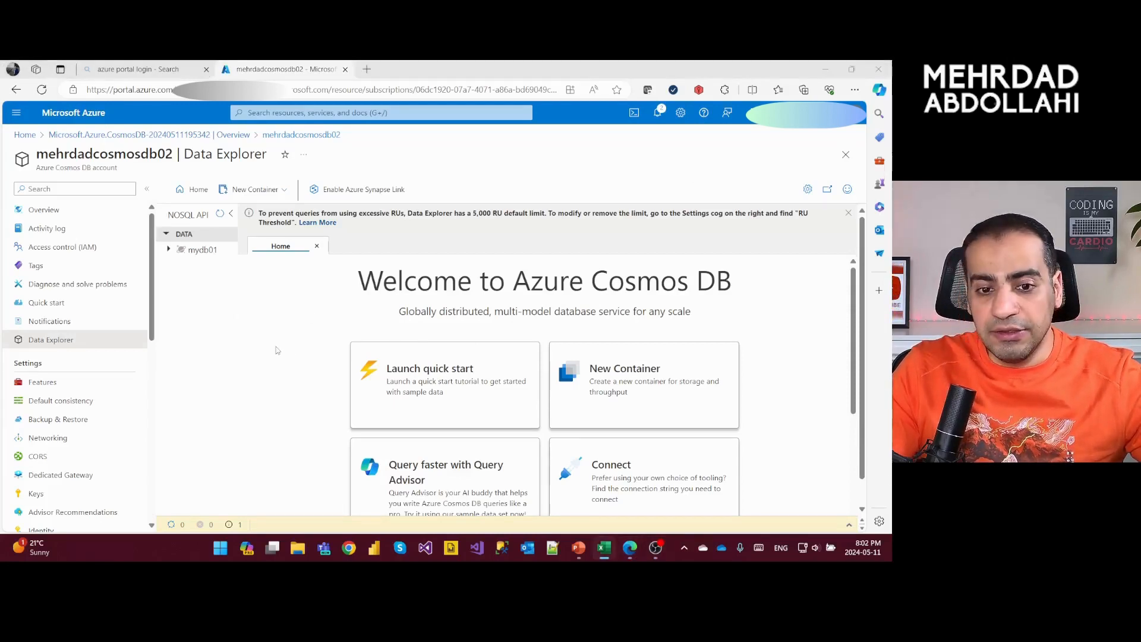
left_click(276, 349)
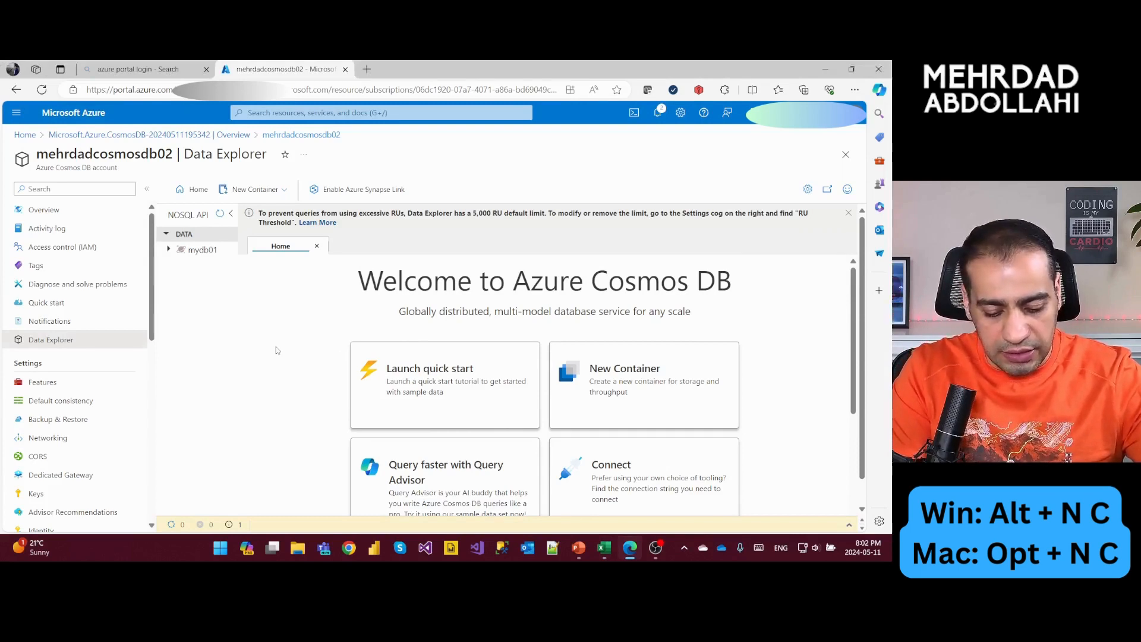
key("alt+n")
key("c")
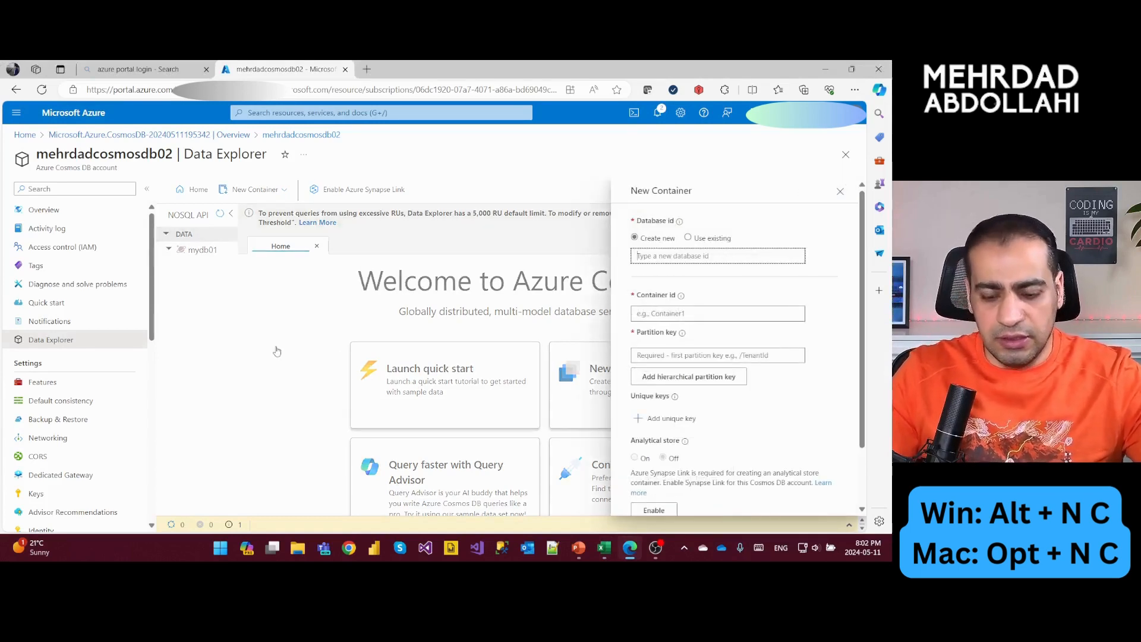
key("shift+Tab")
key("Tab")
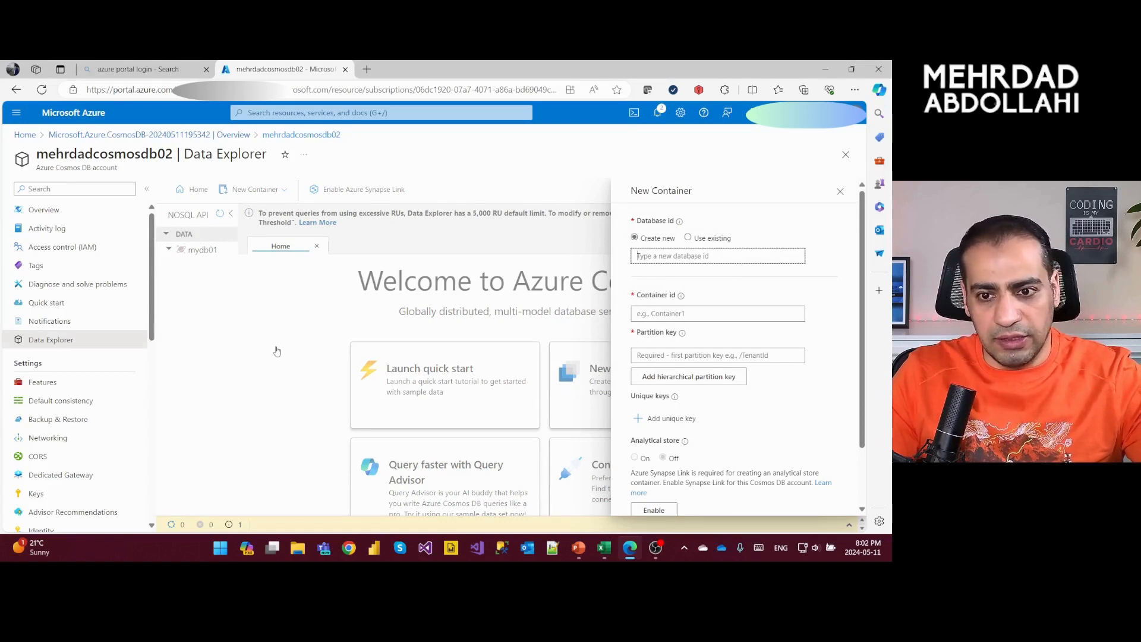
key("shift+Tab")
key("Right")
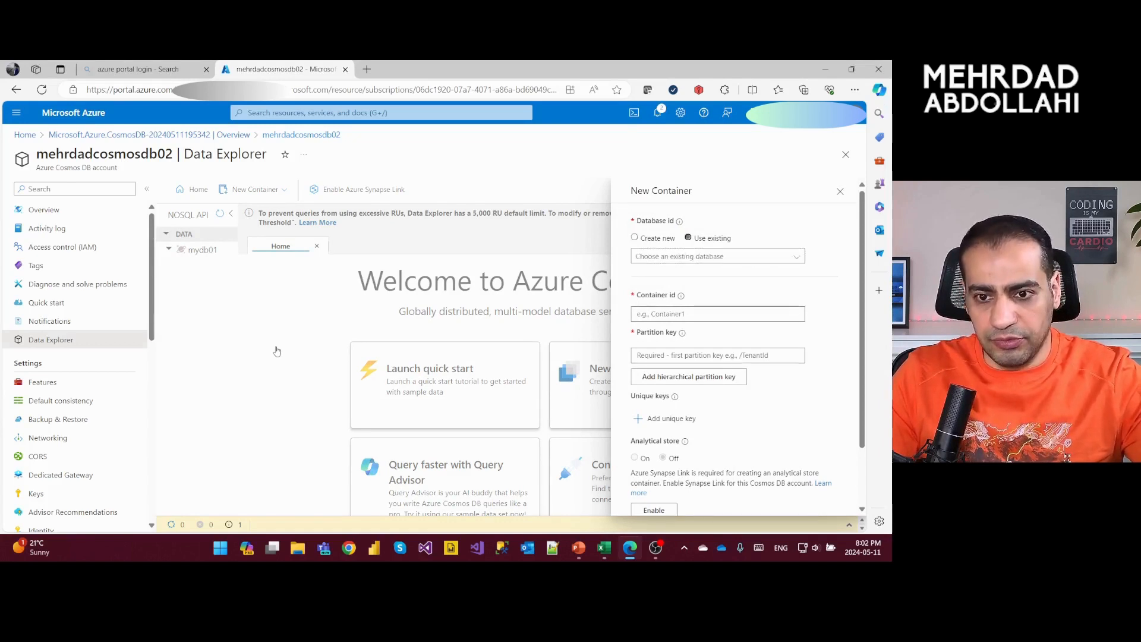
key("Tab")
key("Down")
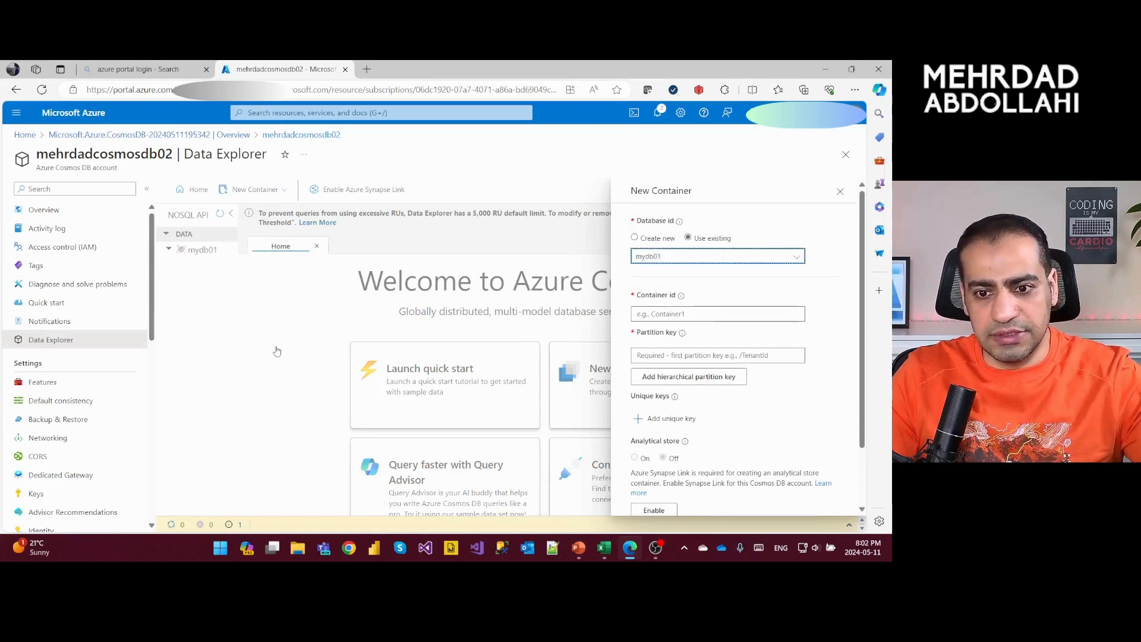
key("Tab")
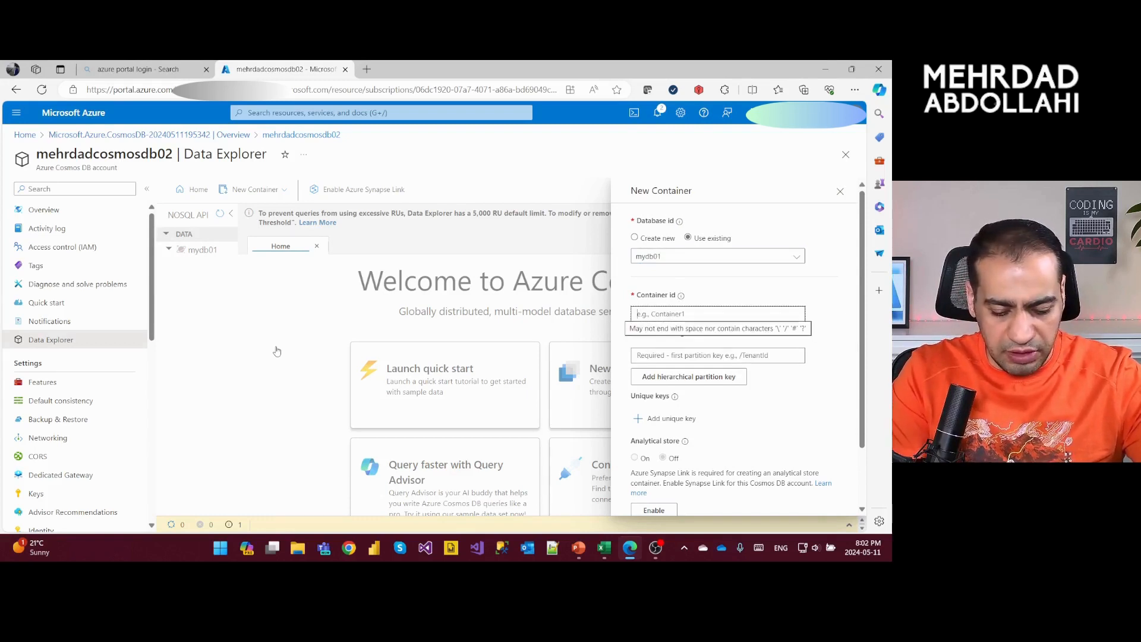
- Set the container id to users and the partition key to /username, and create the container
type("users")
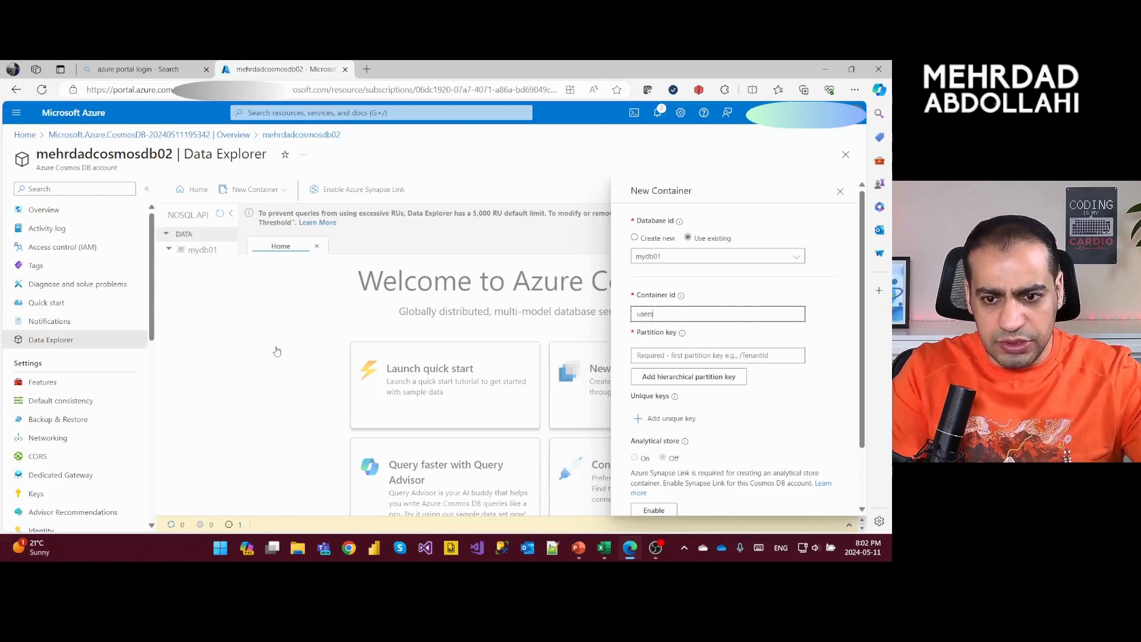
key("Tab")
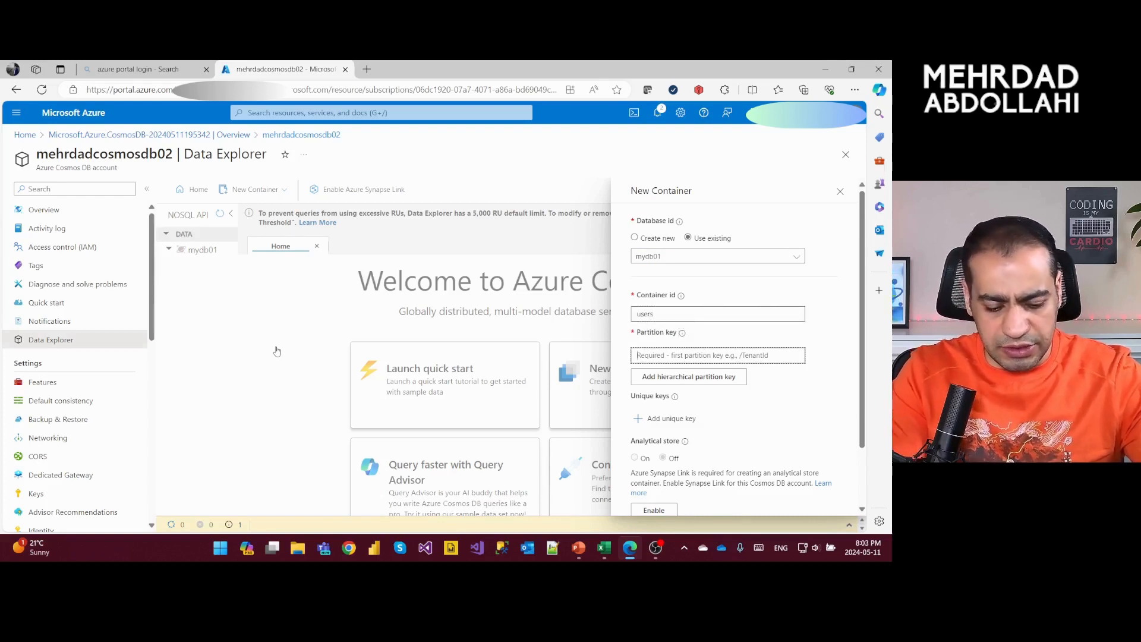
type("/username")
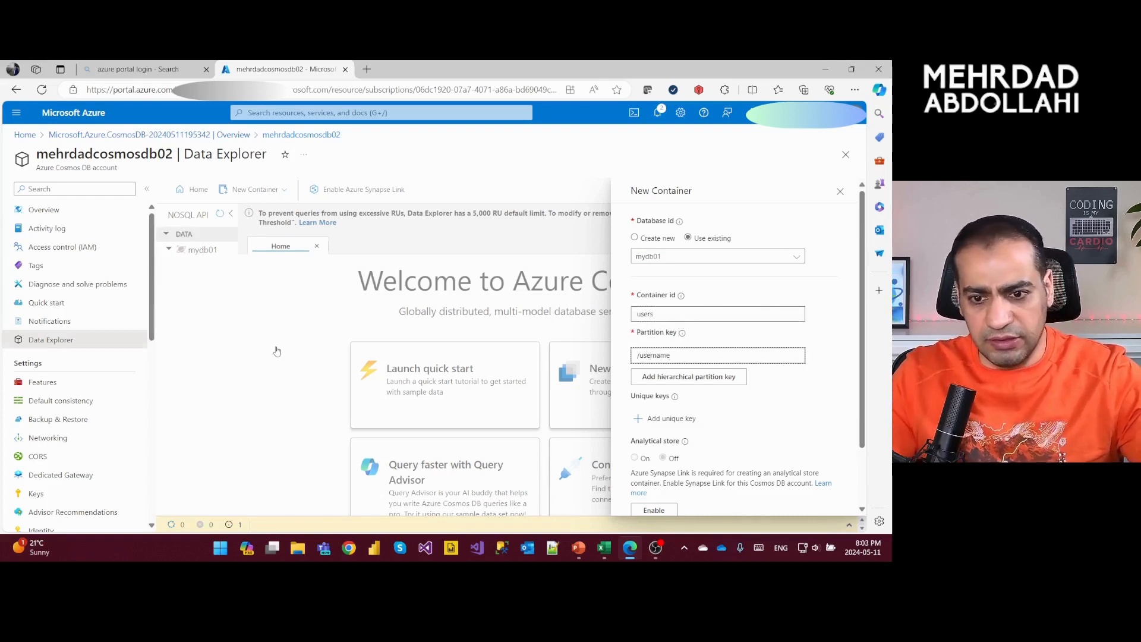
key("Tab")
key("Tab")
key("Tab")
key("Tab")
key("Tab")
key("Tab")
key("Tab")
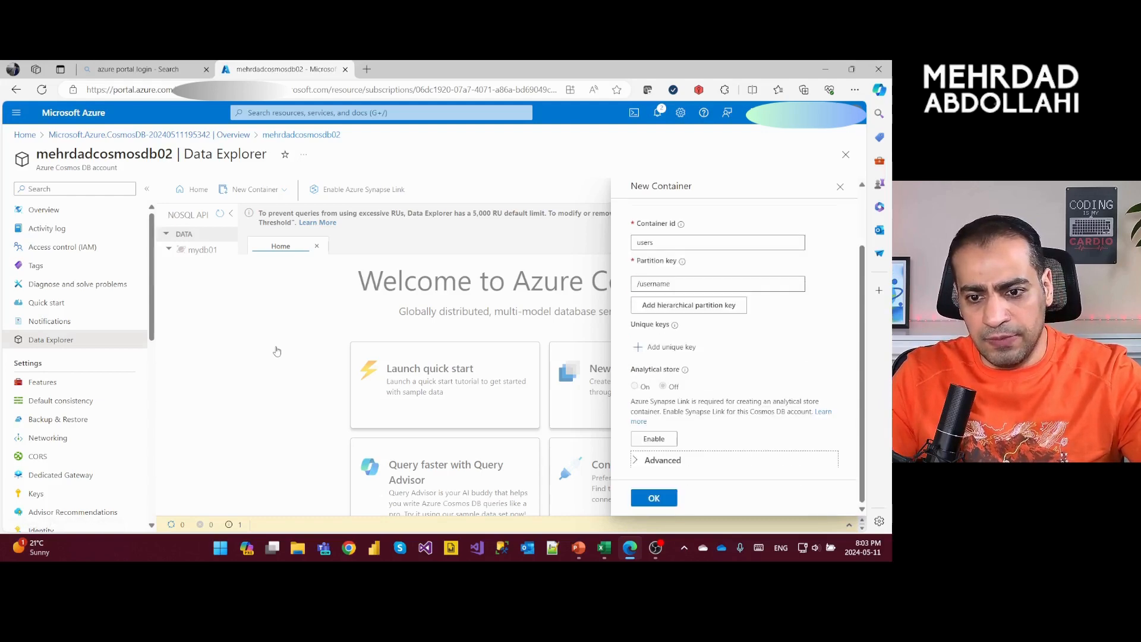
key("Tab")
key("Return")
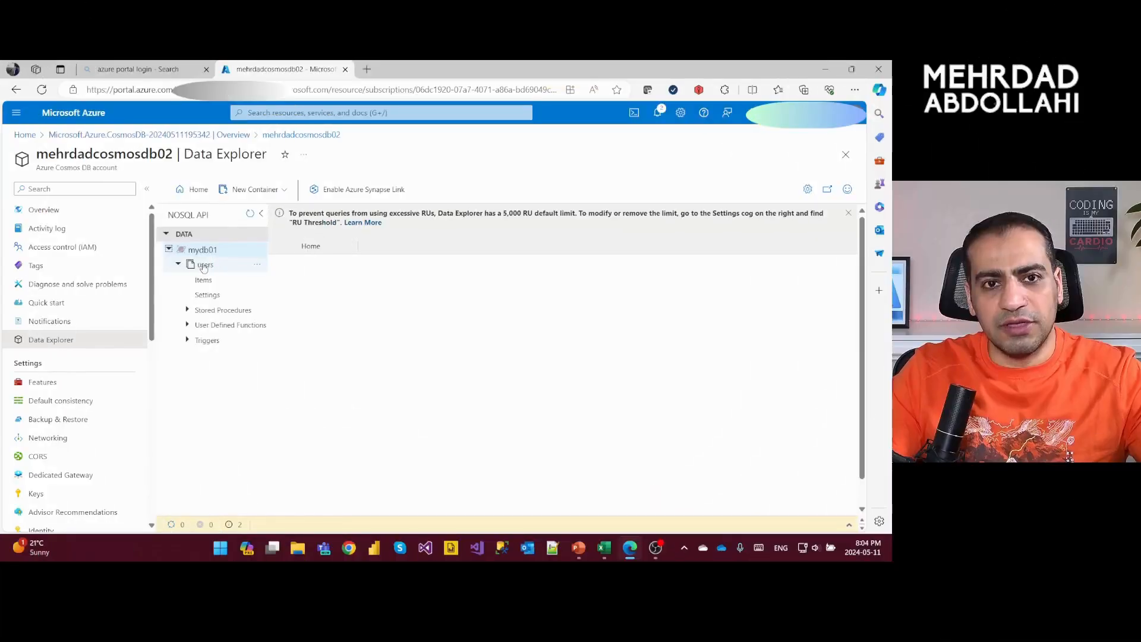
- Open the items of the users container in mydb01
left_click(204, 265)
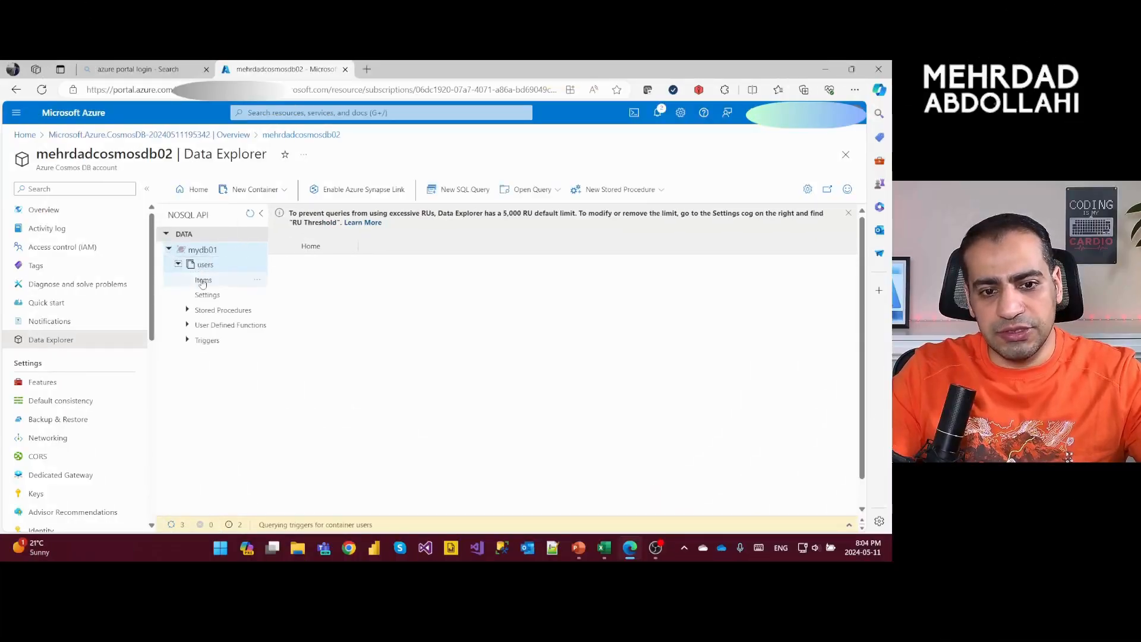
left_click(202, 281)
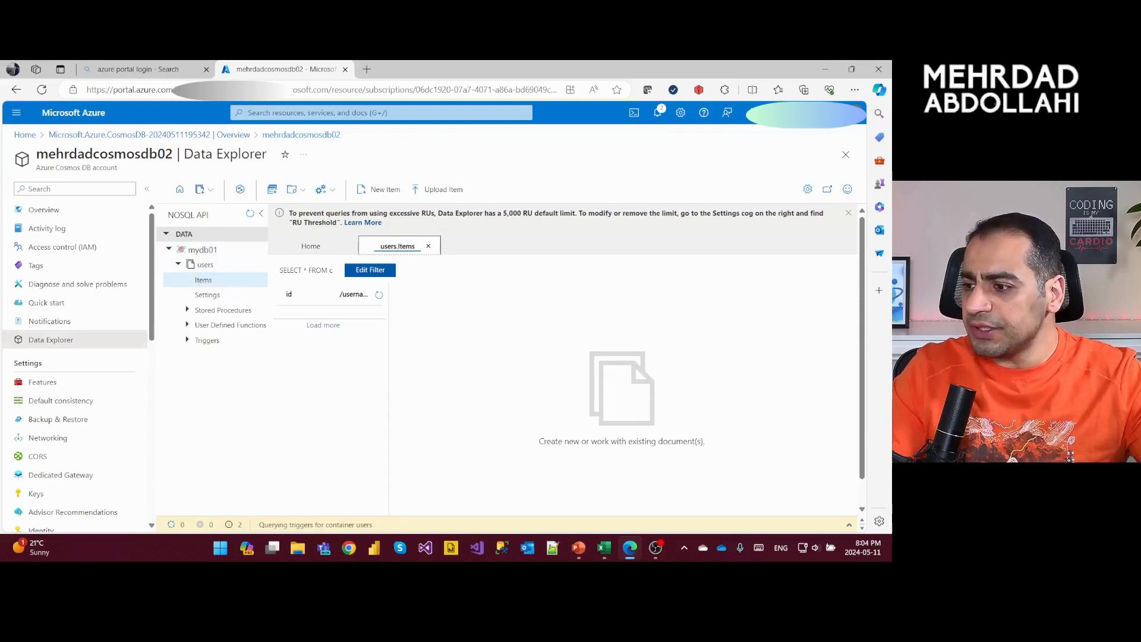
left_click(205, 281)
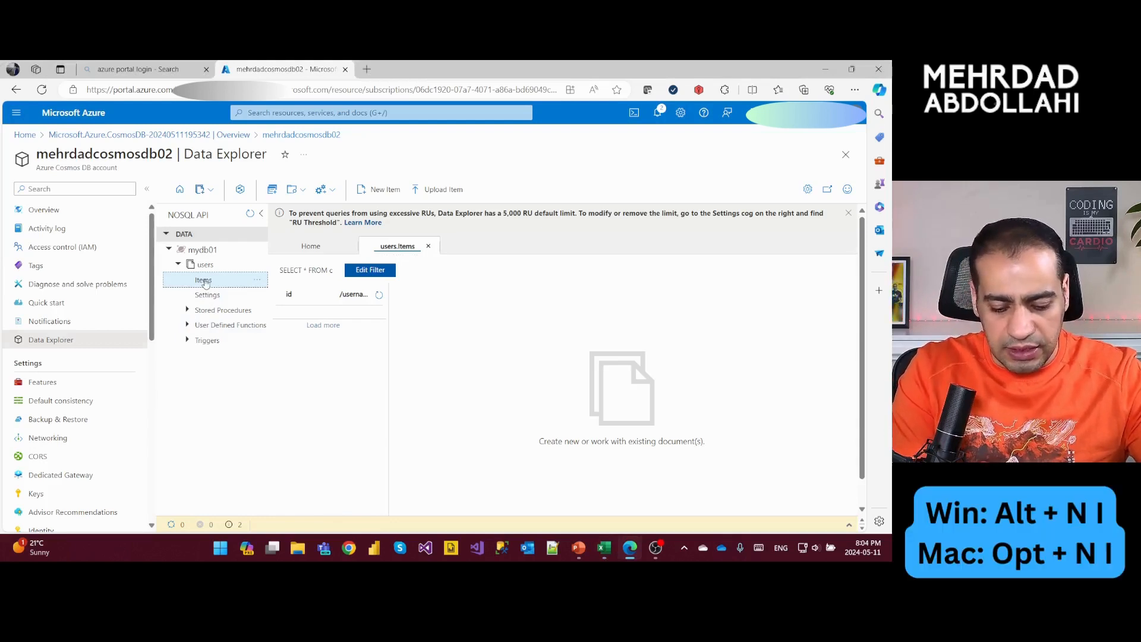
- Start a new item in the users container and replace its id placeholder with 1
key("alt+n")
key("i")
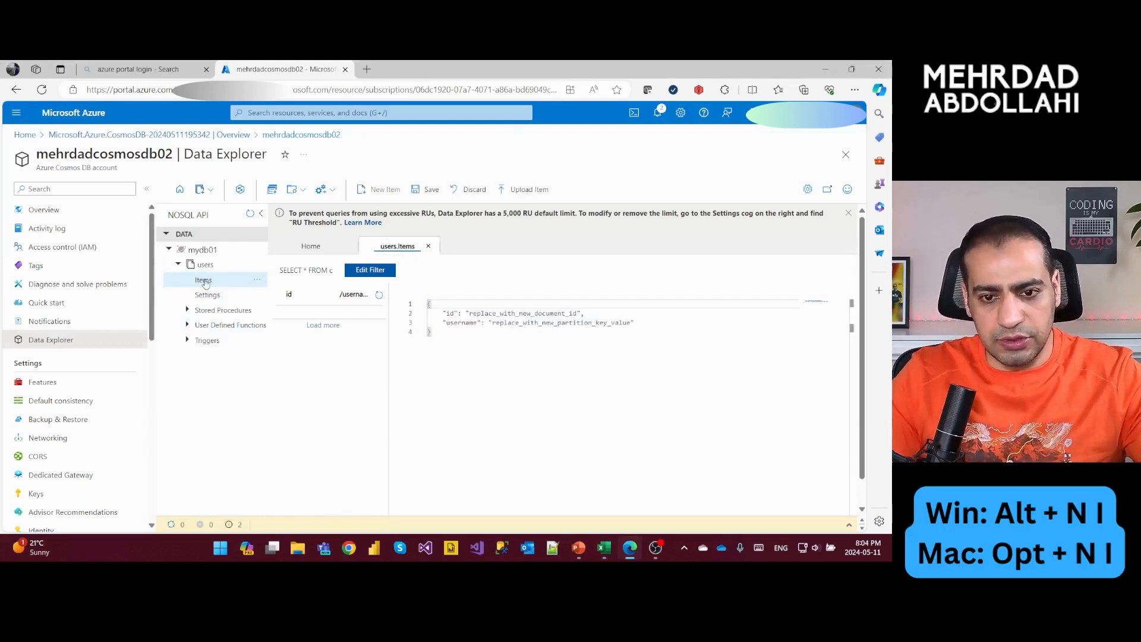
key("Down")
key("Right")
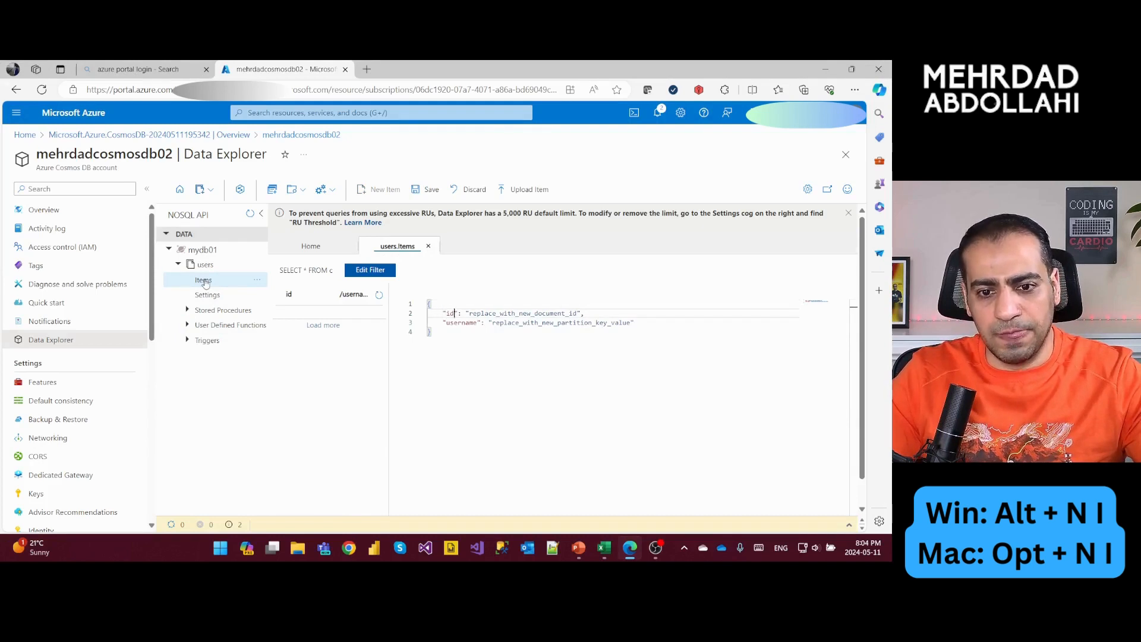
key("Right")
key("Right")
key("Right")
key("Right")
key("ctrl+shift+Right")
key("ctrl+shift+Right")
key("shift+Left")
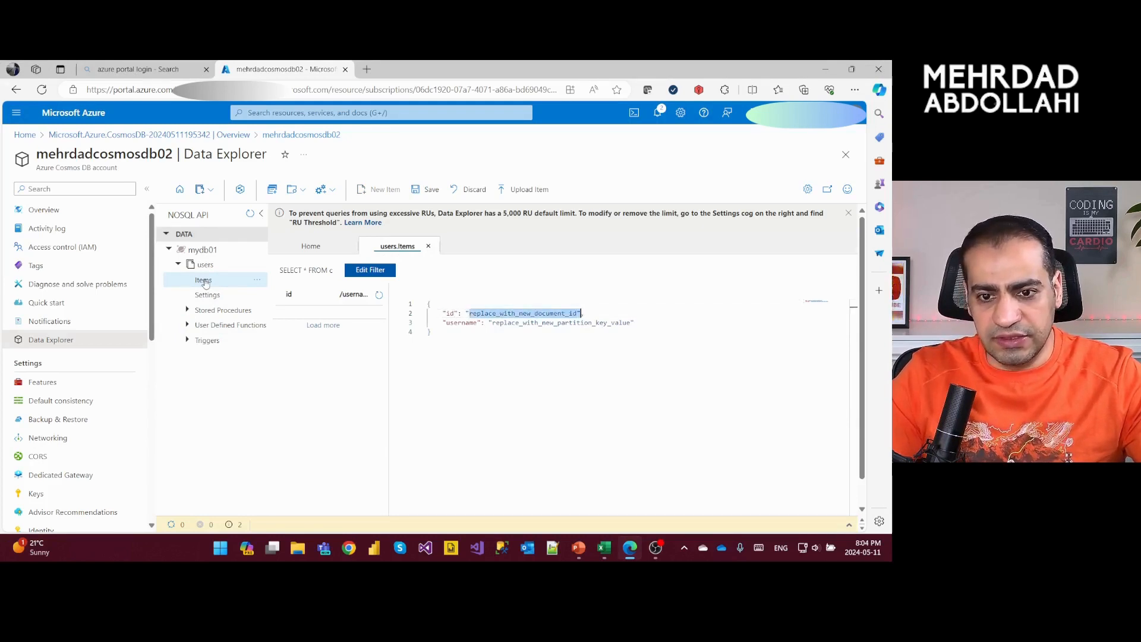
key("shift+Left")
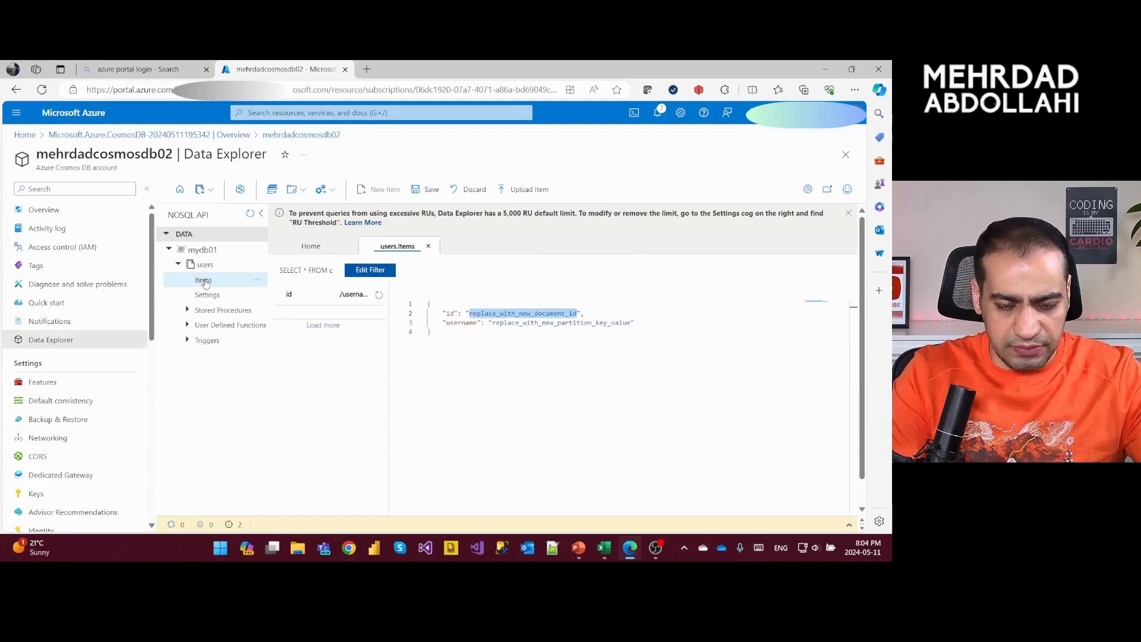
type("1")
- Replace the partition key placeholder of item 1 with the first user's username and save the item
key("Down")
key("Right")
key("Right")
key("Right")
key("Right")
key("Right")
key("ctrl+shift+Right")
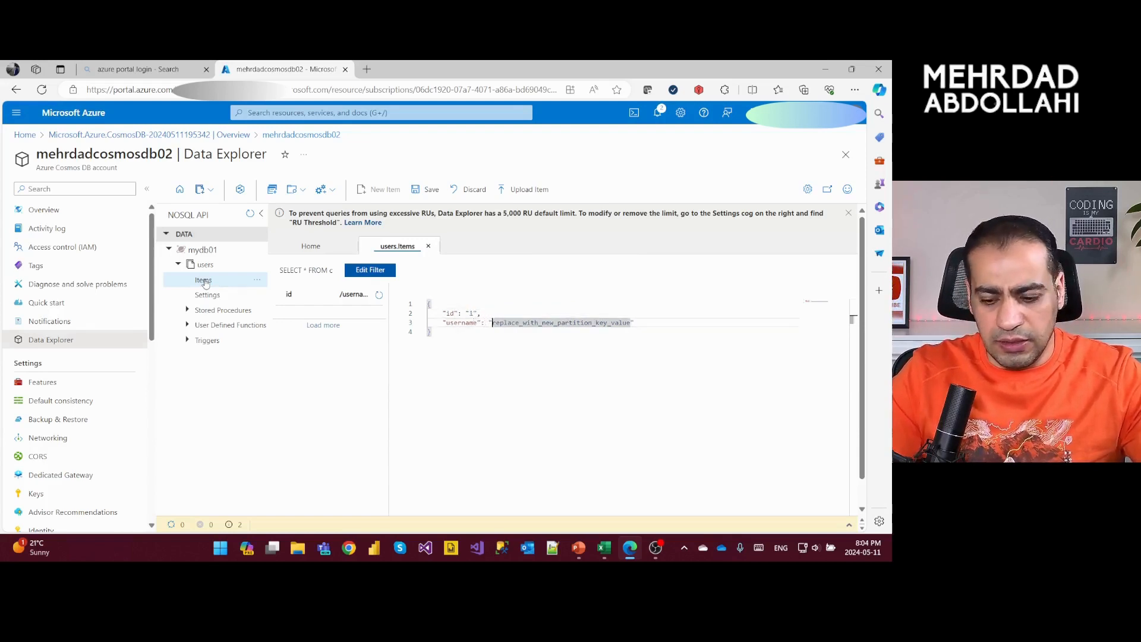
key("ctrl+shift+Right")
key("shift+Left")
type("mehrdad")
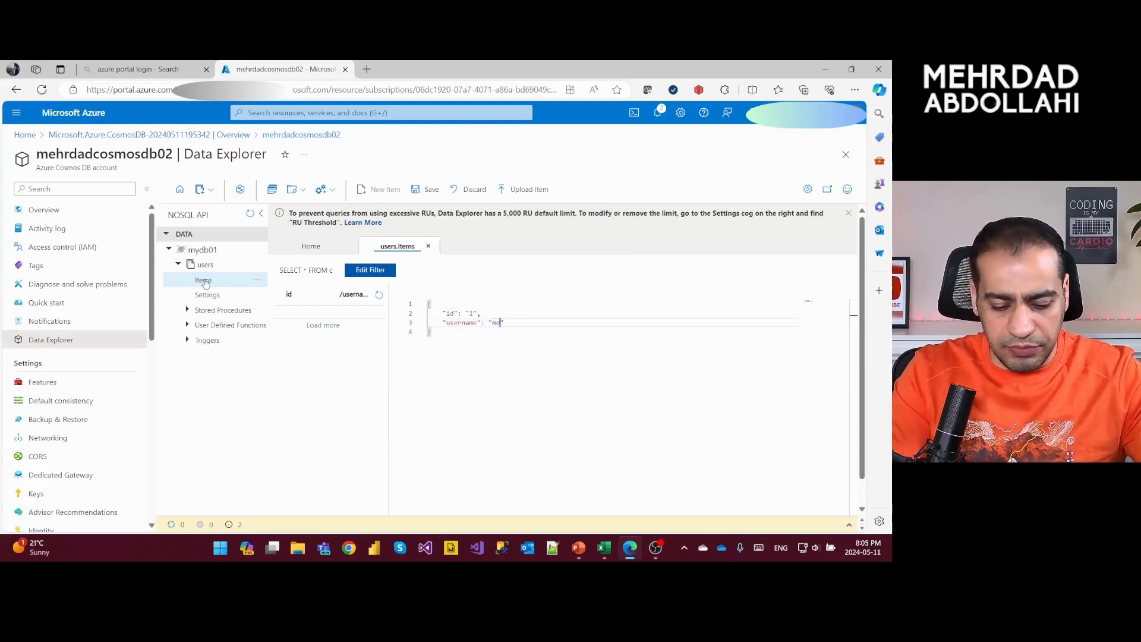
type("01")
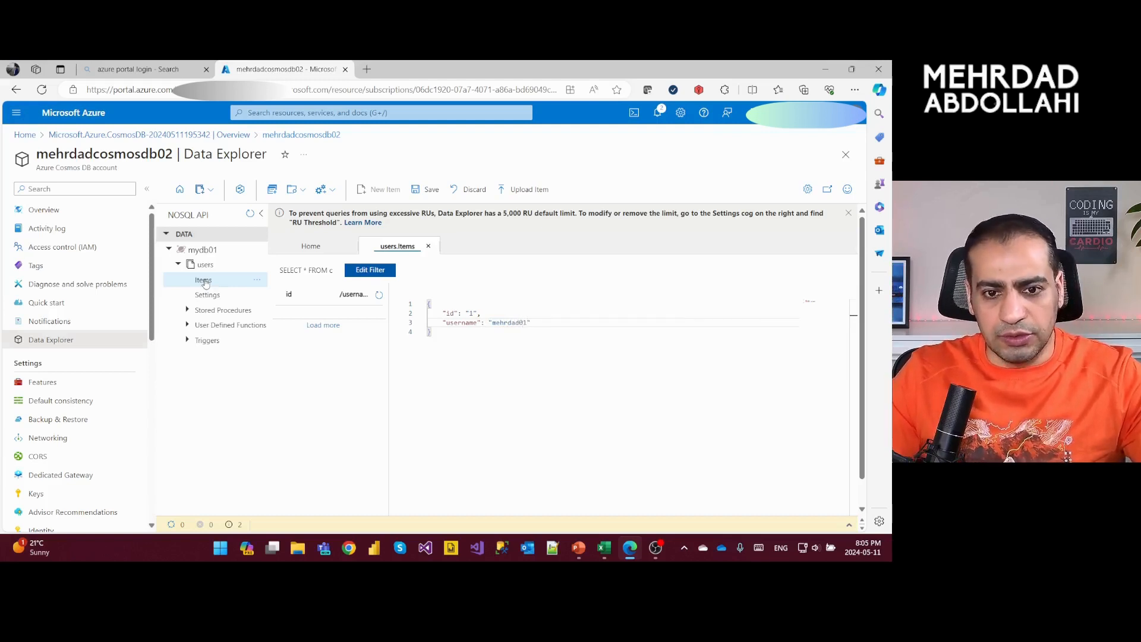
key("ctrl+s")
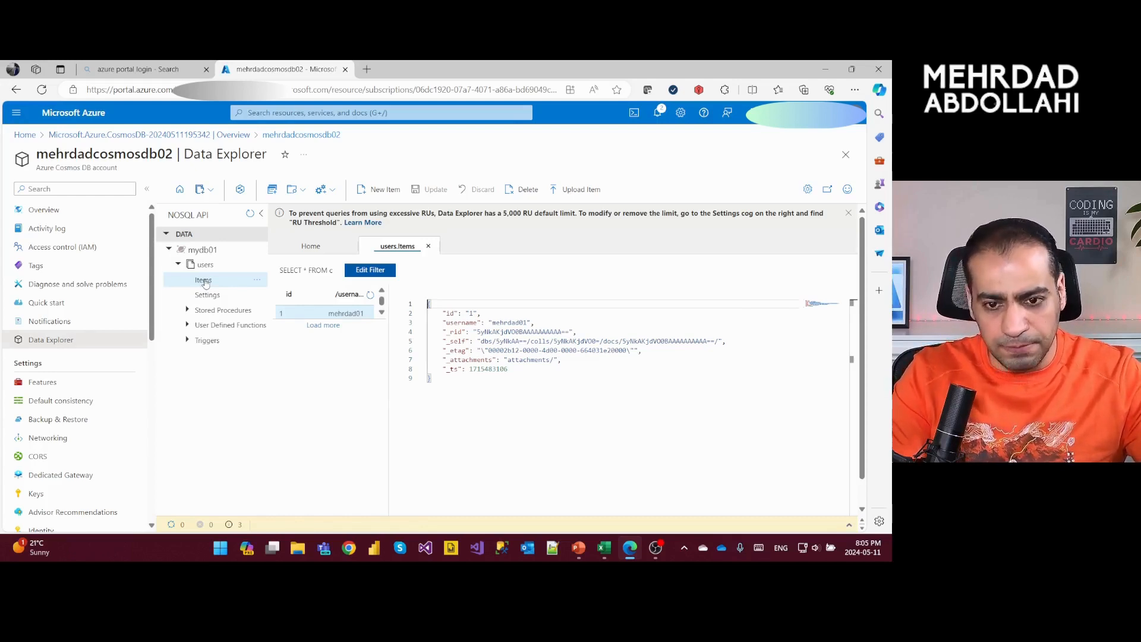
- Start another new item in the users container and set its id to 2
key("alt+n")
key("i")
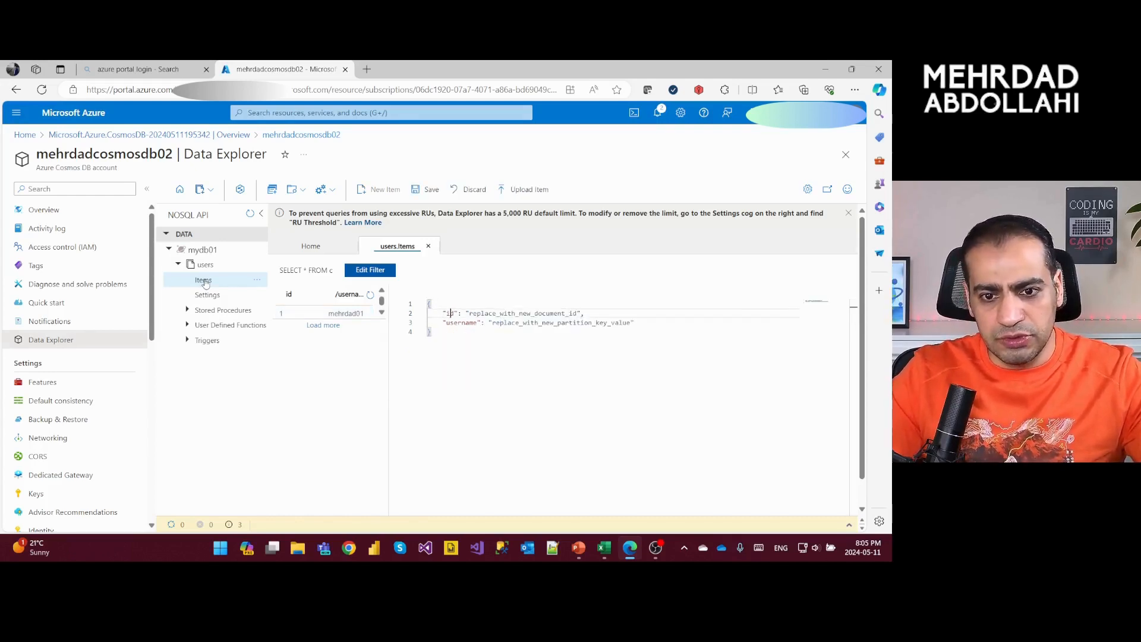
key("ctrl+shift+Right")
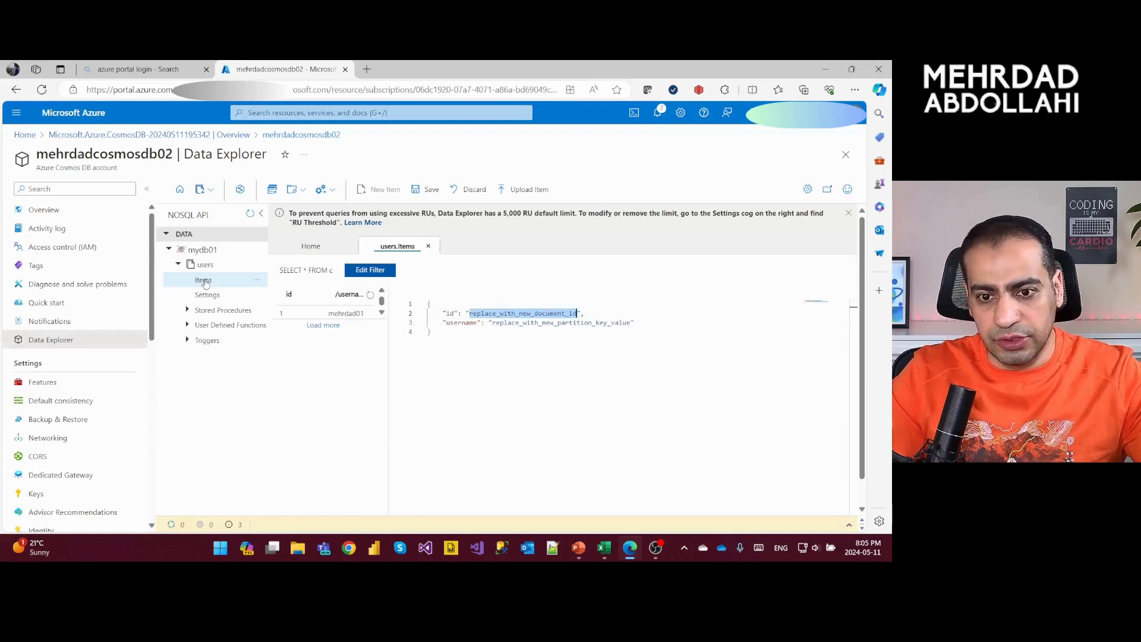
type("2")
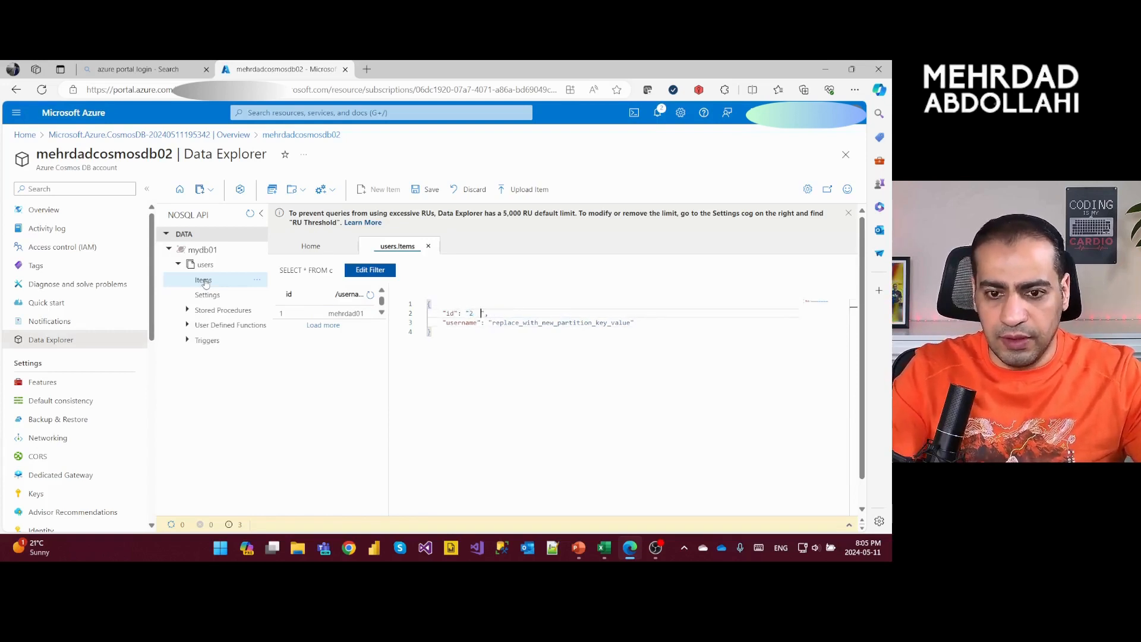
key("BackSpace")
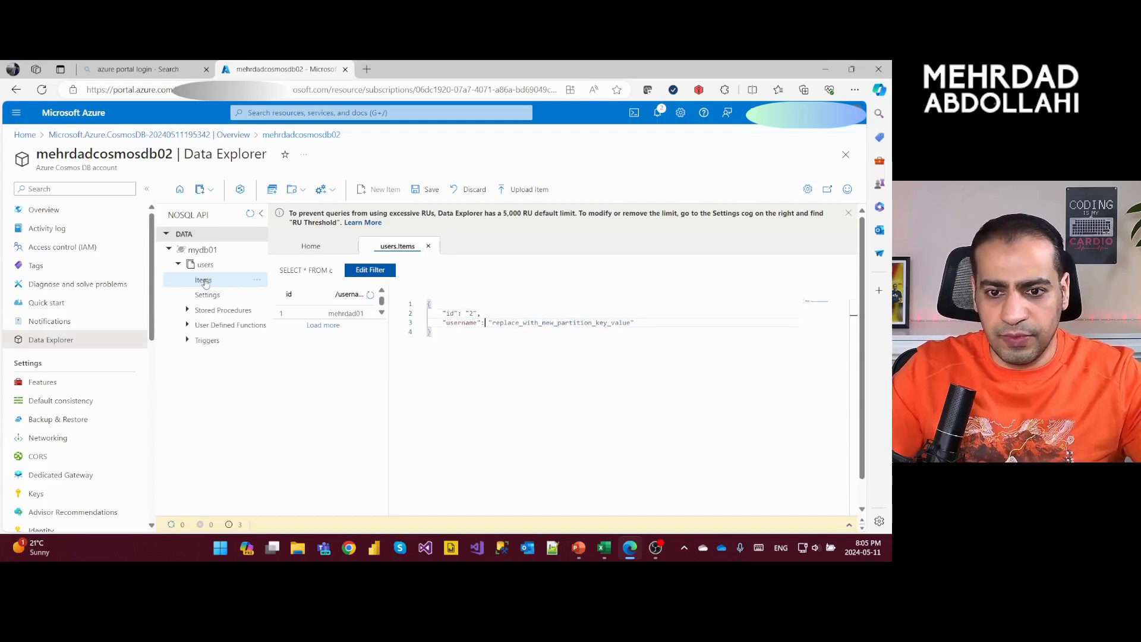
- Replace the partition key placeholder of item 2 with the second user's username and save the item
key("Right")
key("Right")
key("shift+End")
key("shift+Left")
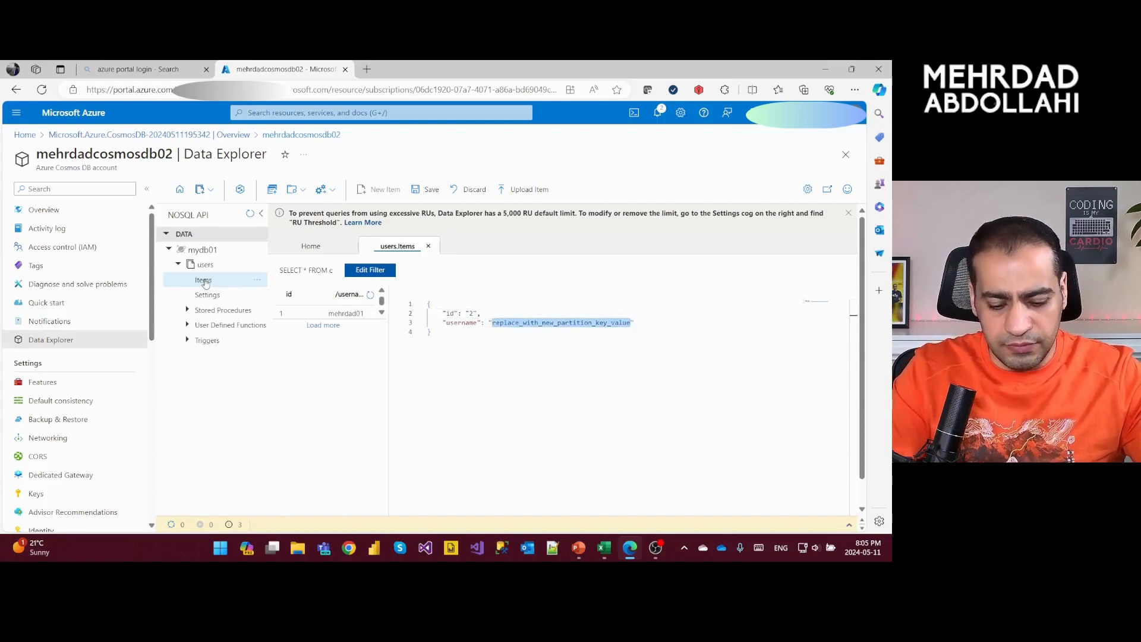
type("mehrdad0")
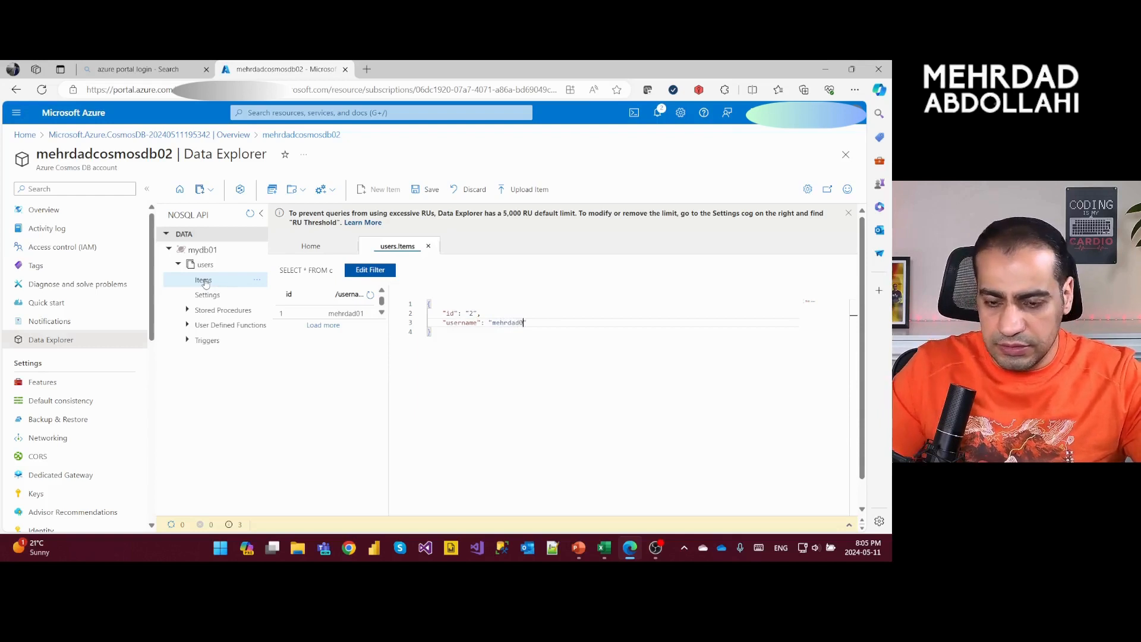
type("2")
key("ctrl+s")
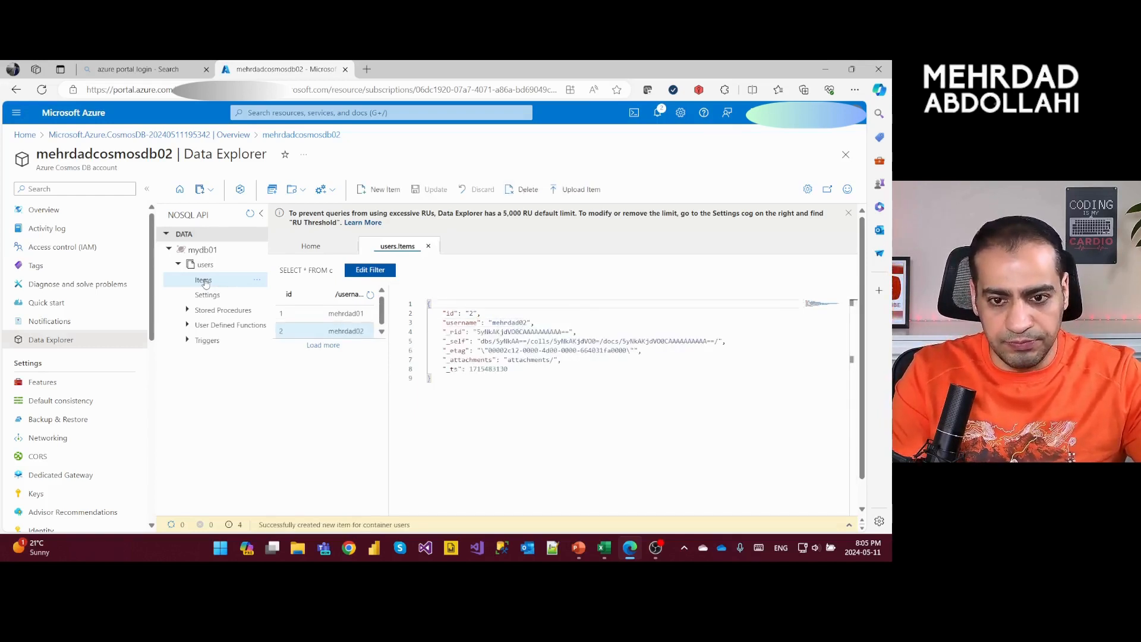
- Start a third new item in the users container and set its id to 3
key("alt+n")
key("i")
key("Down")
key("Right")
key("Right")
key("Right")
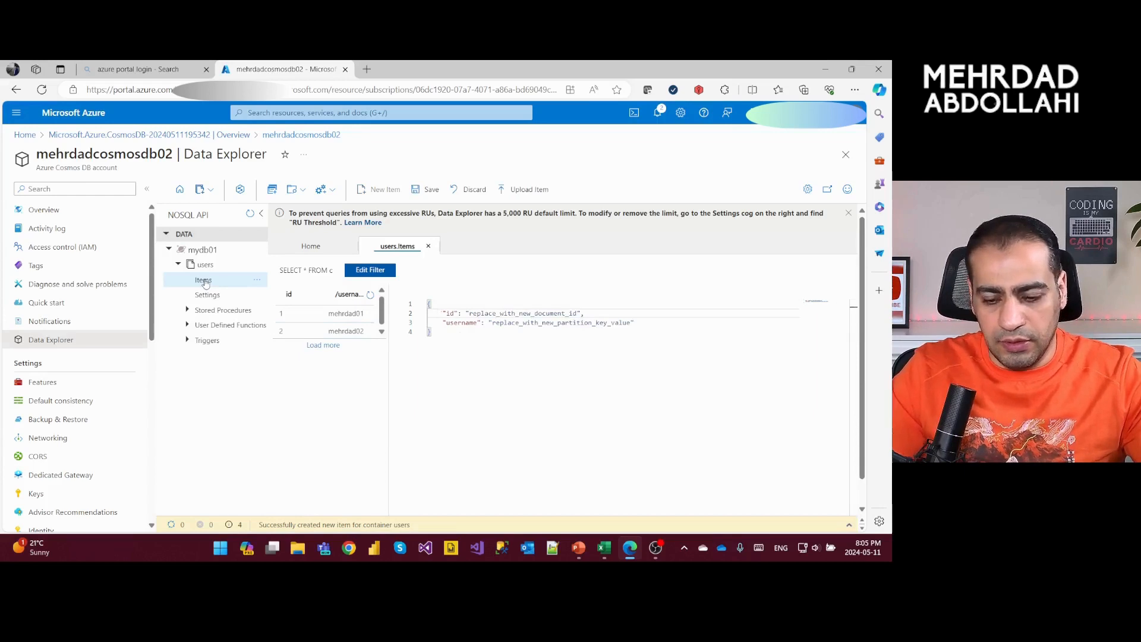
key("ctrl+Right")
key("ctrl+Right")
key("ctrl+Right")
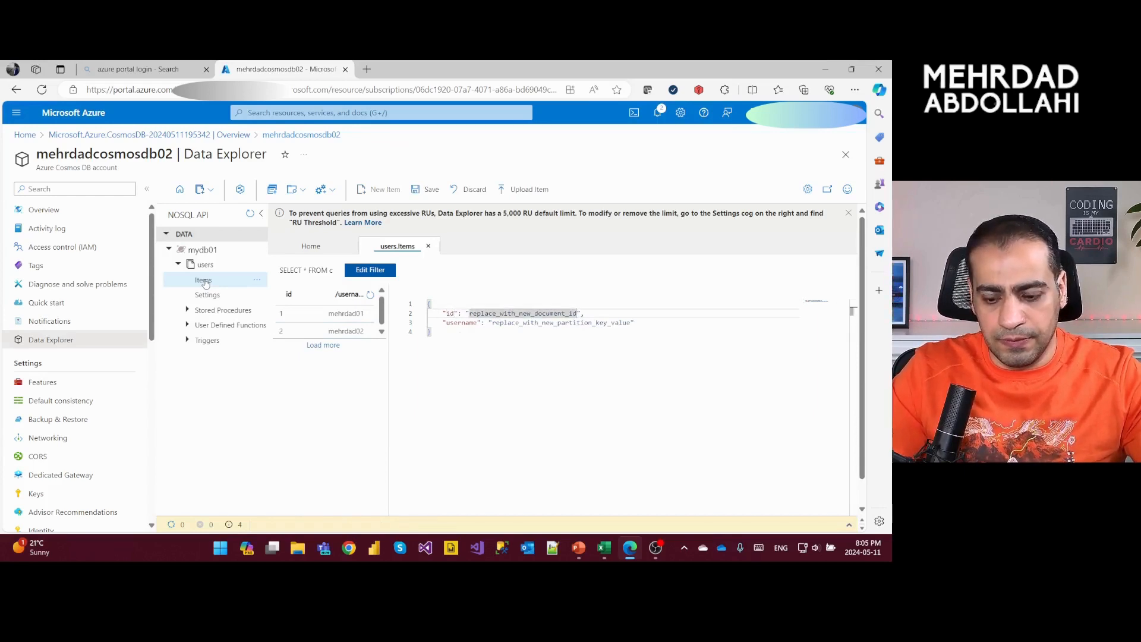
key("ctrl+shift+Left")
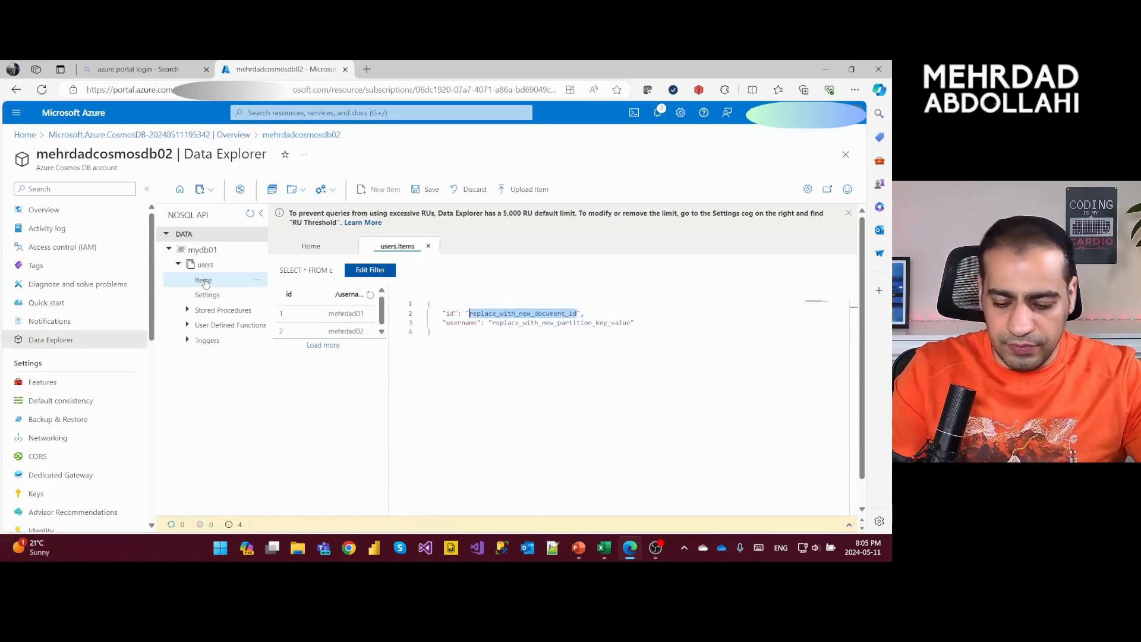
type("3")
- Replace the partition key placeholder of item 3 with the third user's username and save the item
key("Down")
key("ctrl+Right")
key("ctrl+Right")
key("ctrl+Right")
key("ctrl+Right")
key("ctrl+shift+Left")
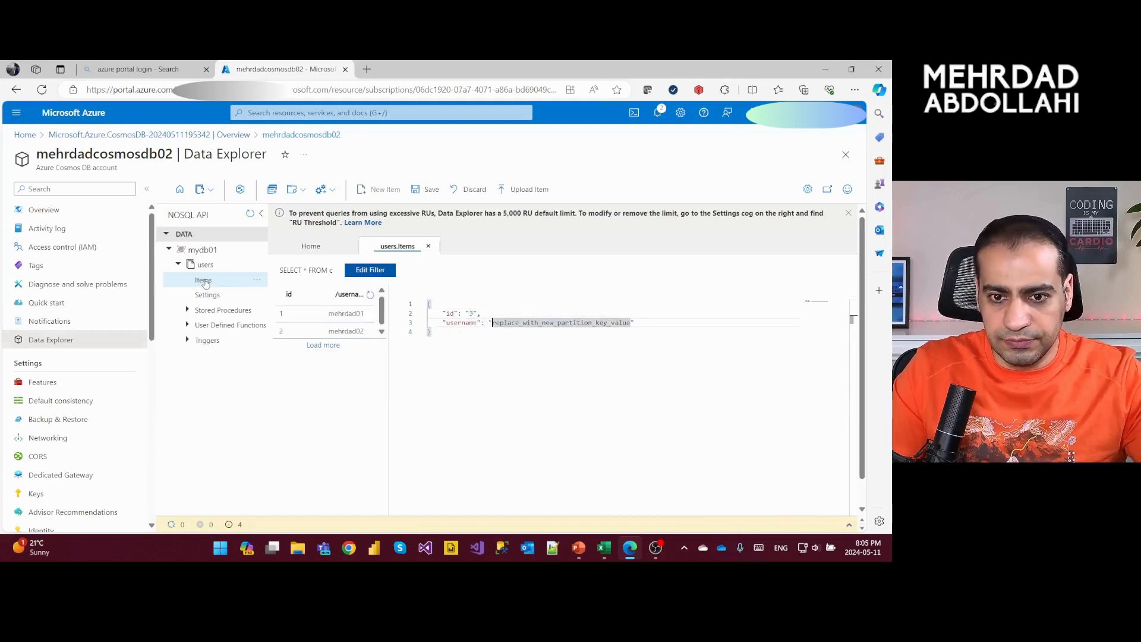
key("ctrl+shift+Right")
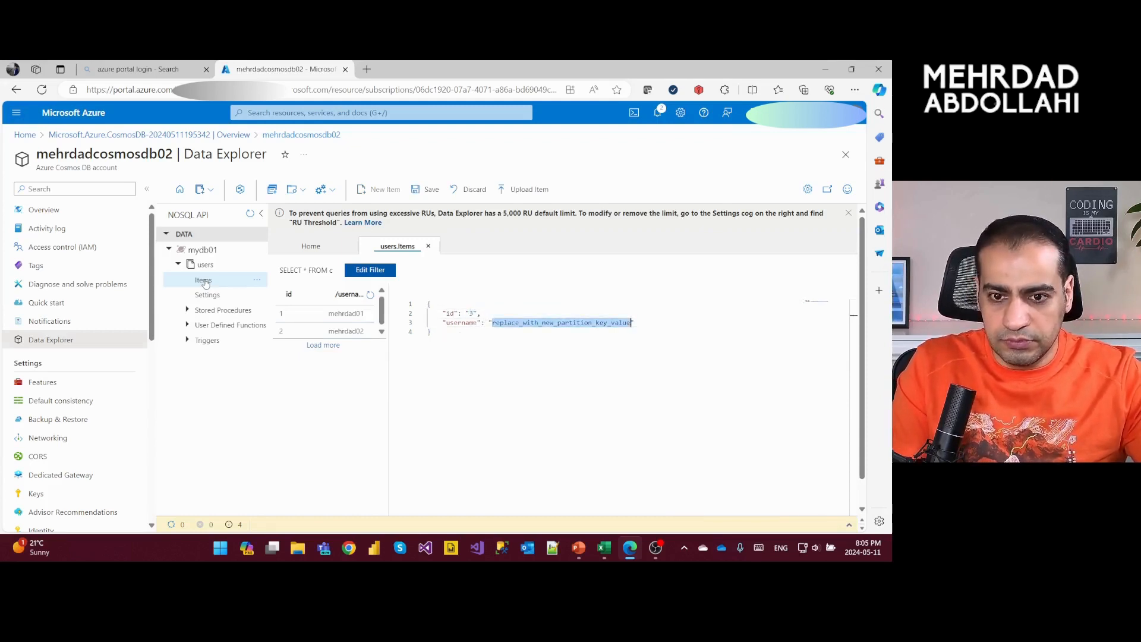
type("mehrdad03")
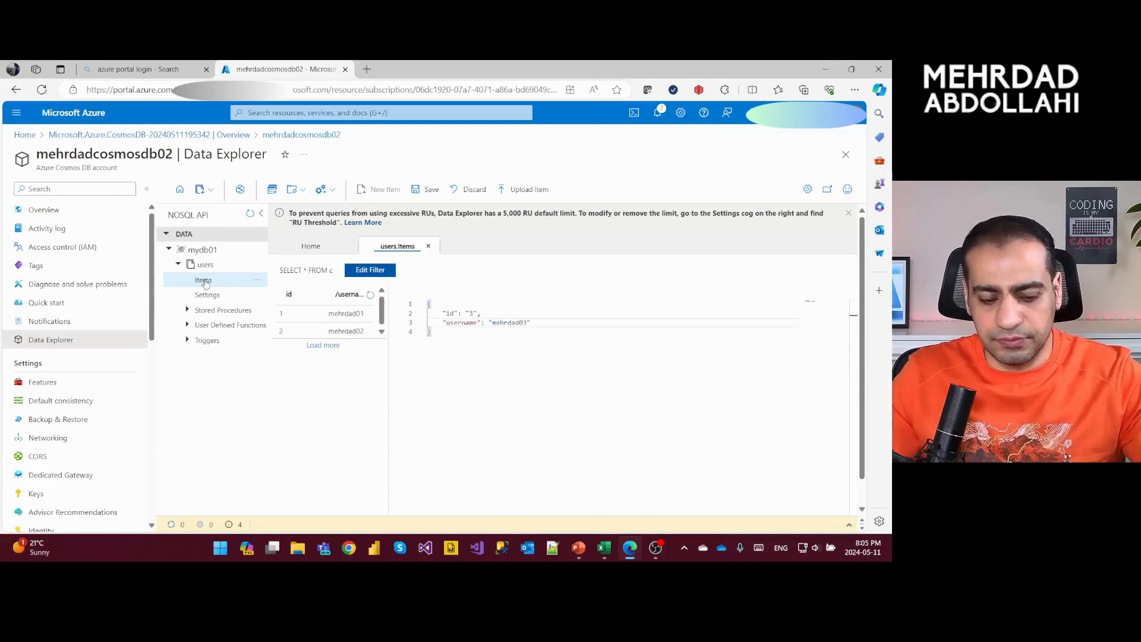
key("ctrl+s")
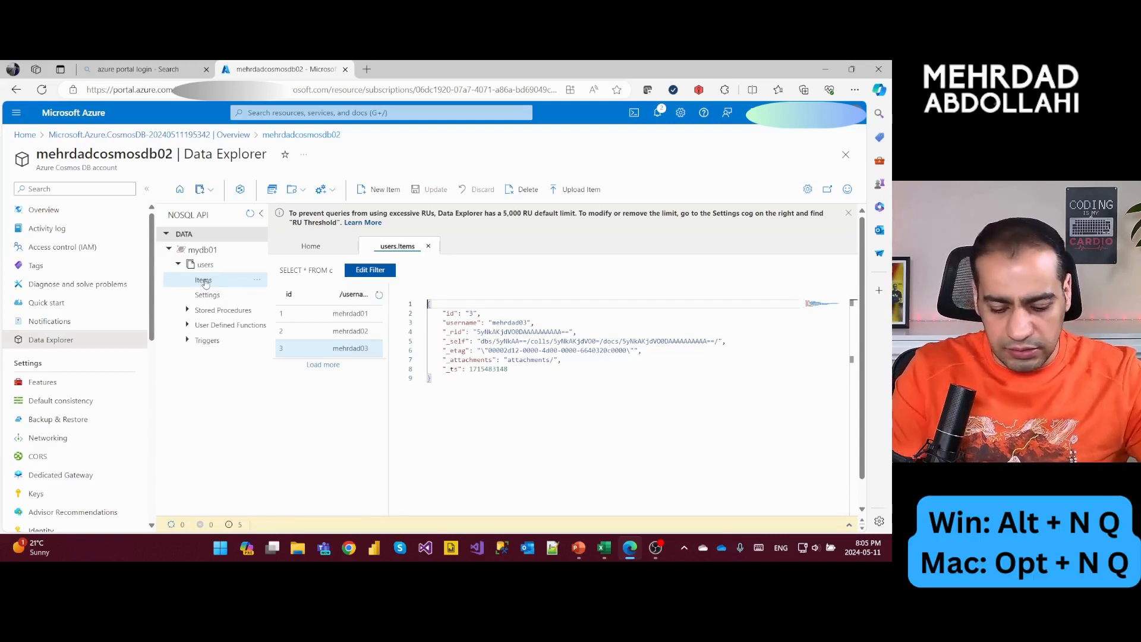
- Open a new SQL query for the users container and activate its natural-language question prompt
key("alt+n")
key("q")
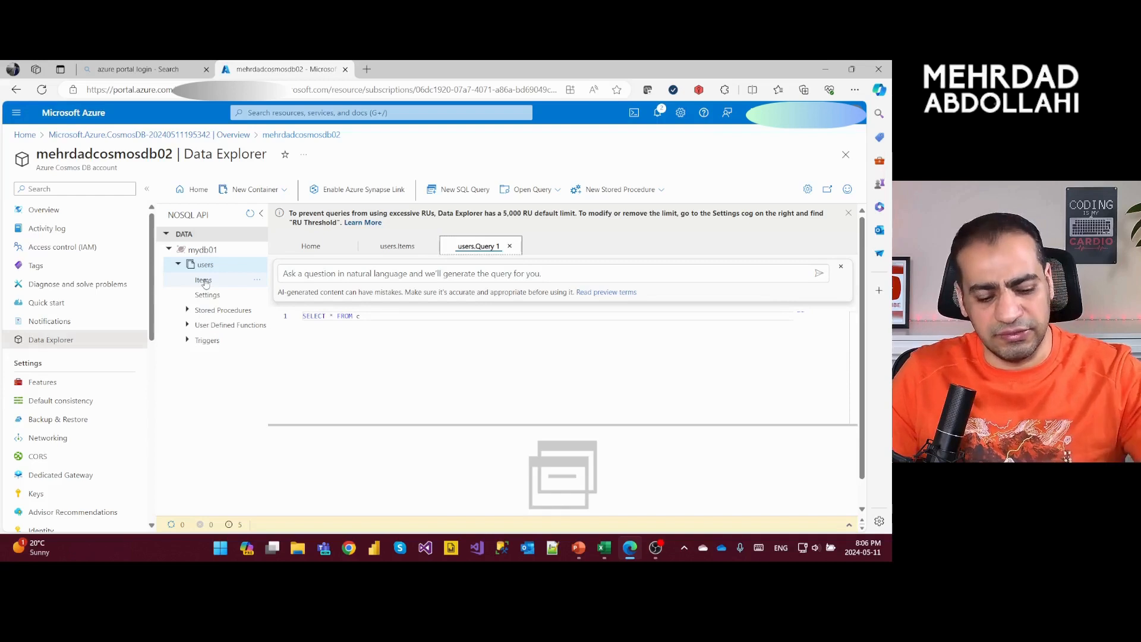
left_click(335, 273)
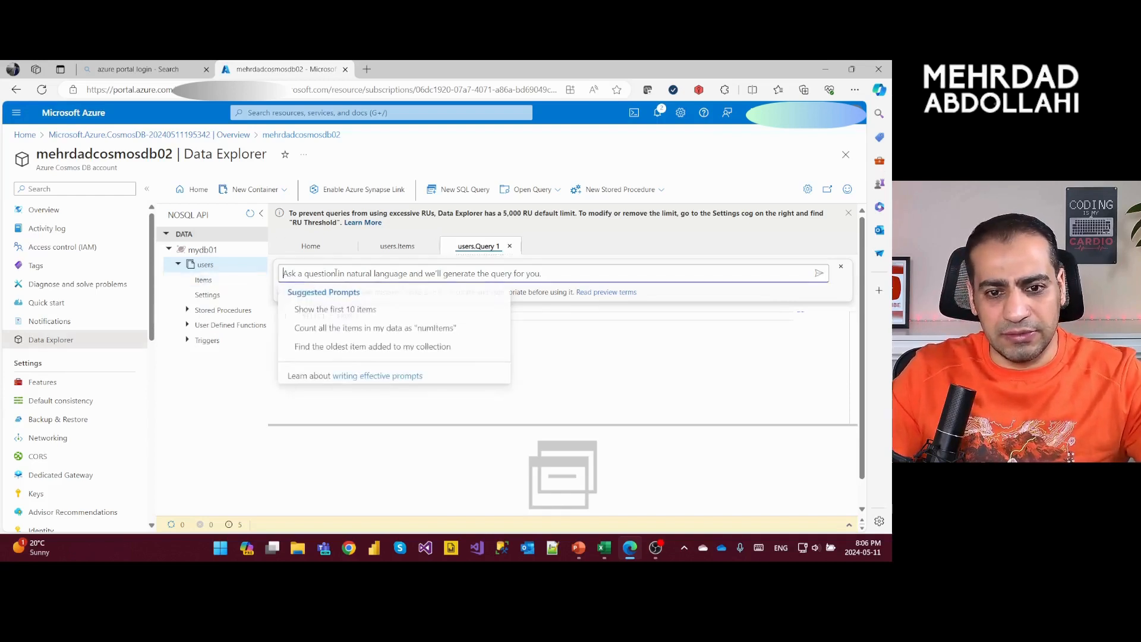
type("selec")
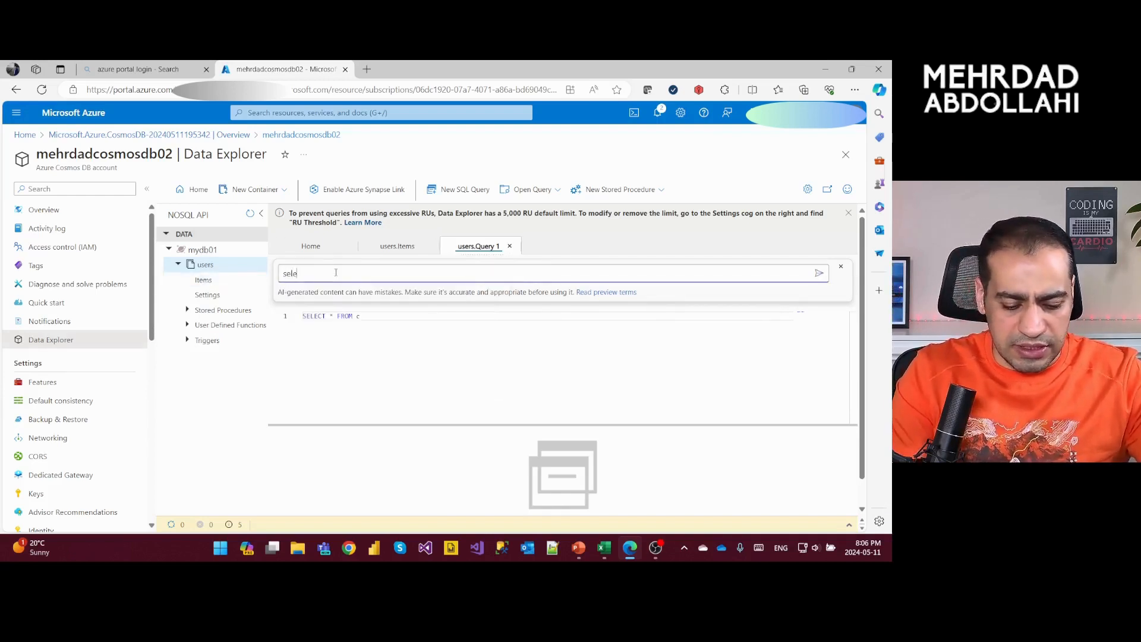
key("BackSpace")
key("BackSpace")
key("BackSpace")
key("BackSpace")
key("BackSpace")
- Generate a query with the natural-language request to return users with the second user's username in username
type("return")
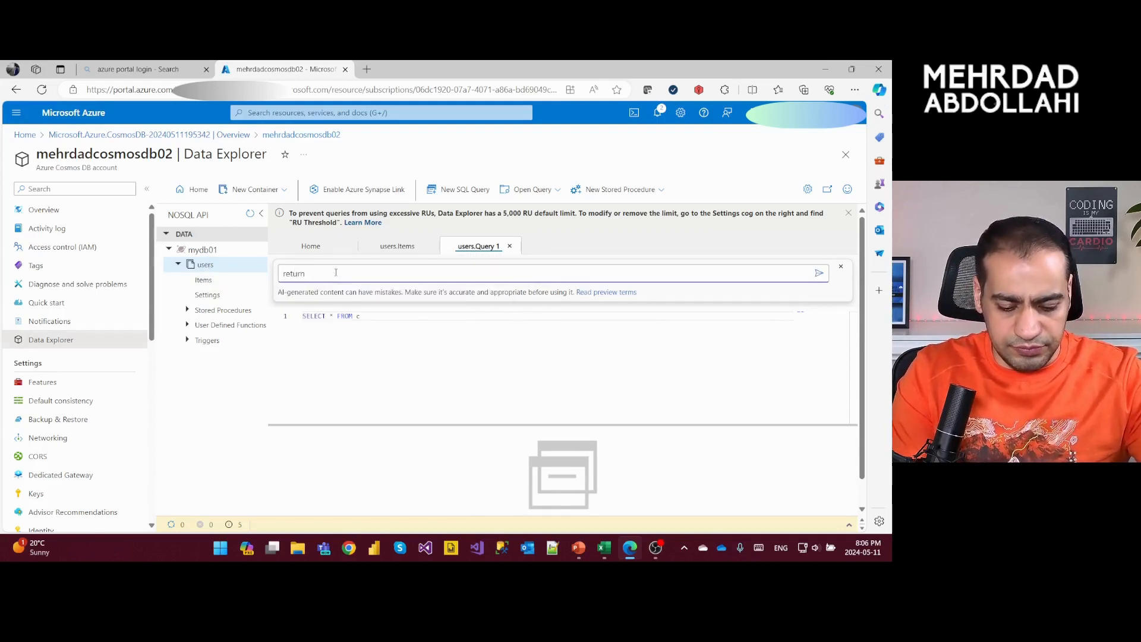
type(" users ")
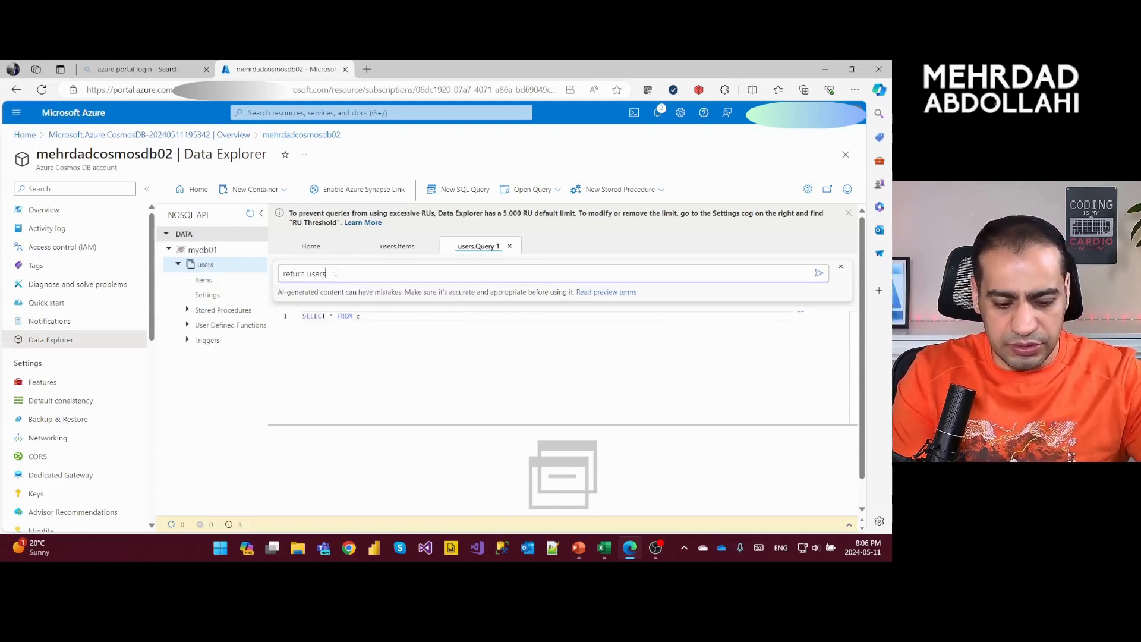
type("with")
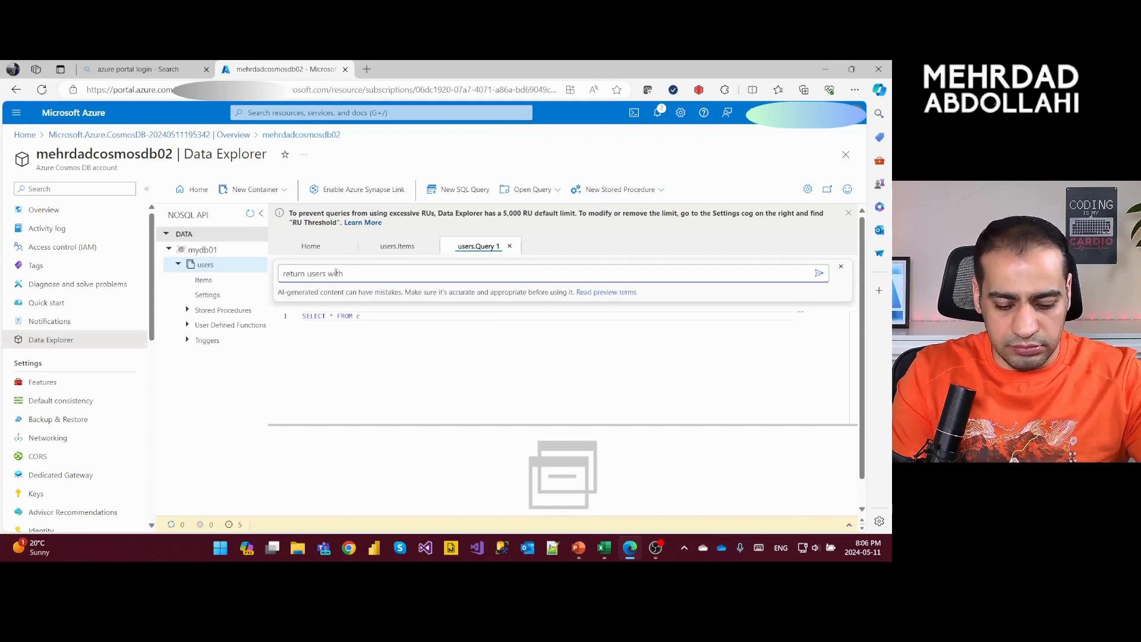
type(" mehrdad")
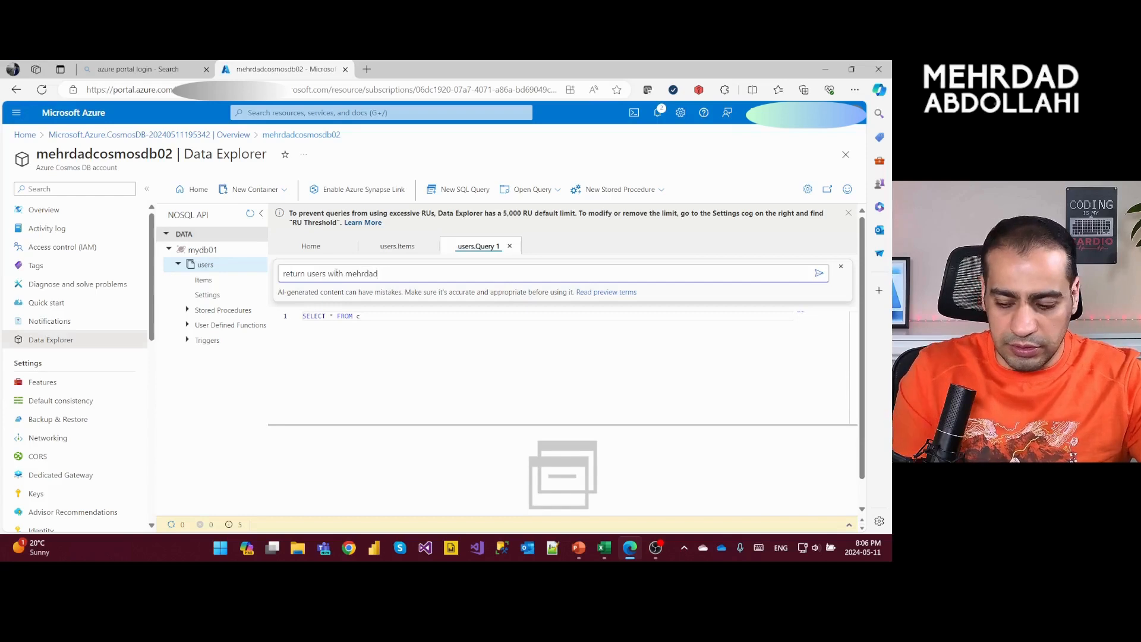
type("02")
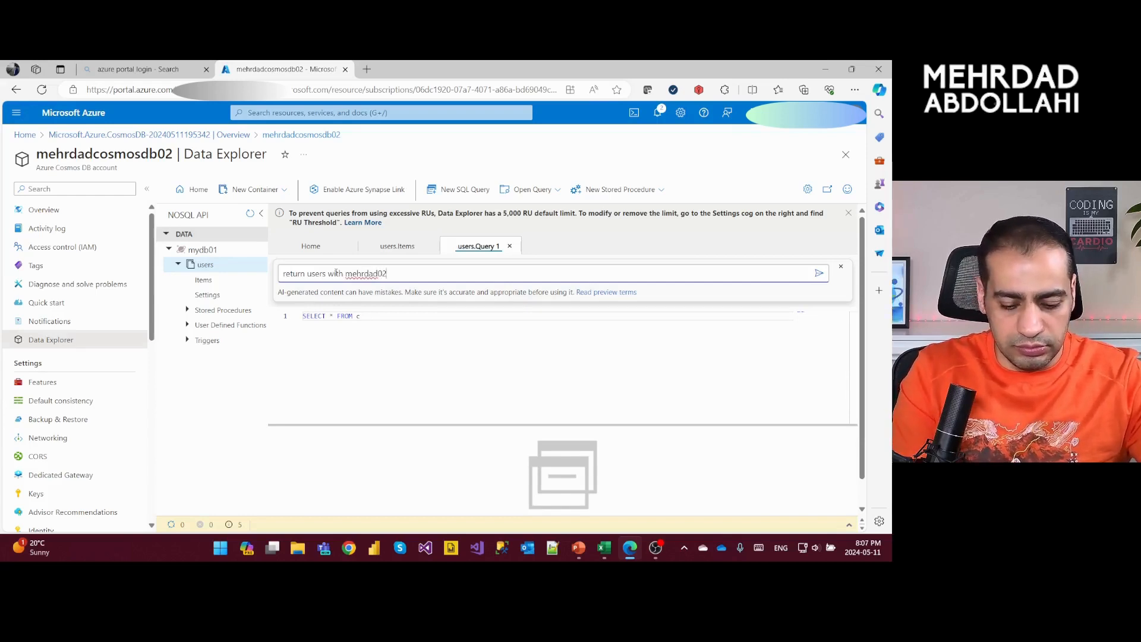
type(" in username")
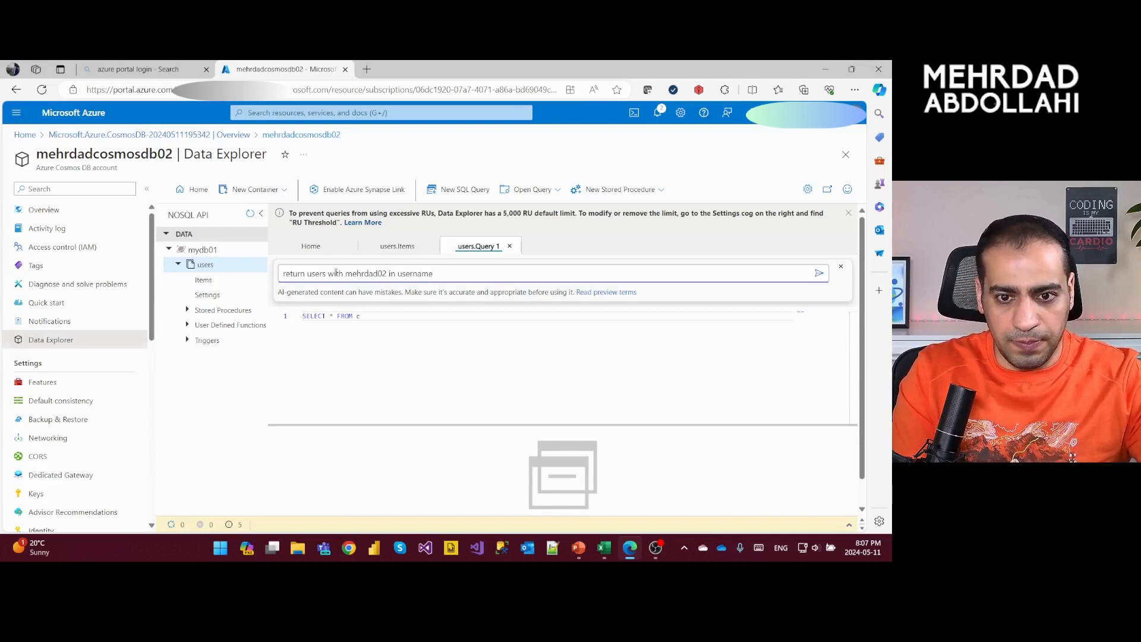
key("Return")
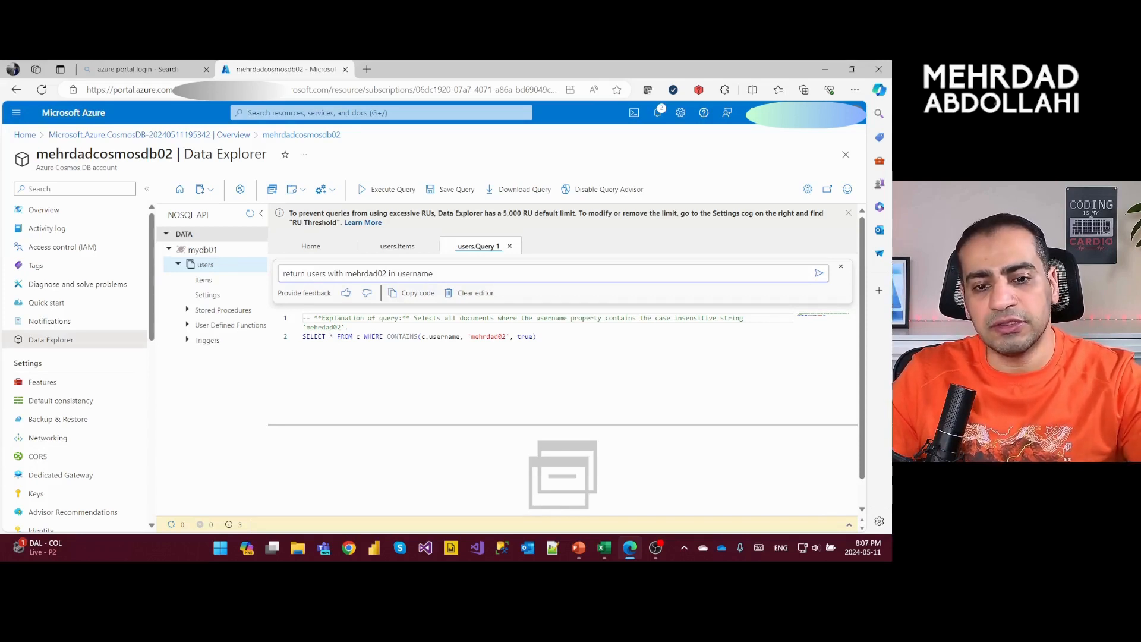
- Execute the generated query and enlarge the results area below the query editor
key("F5")
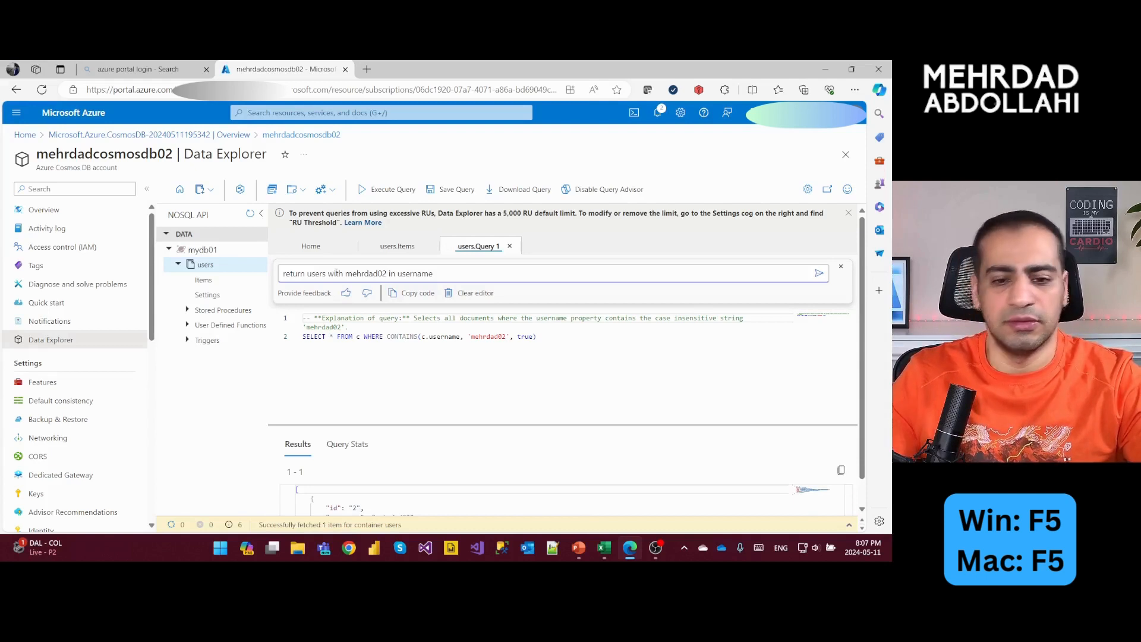
left_click_drag(445, 425, 446, 360)
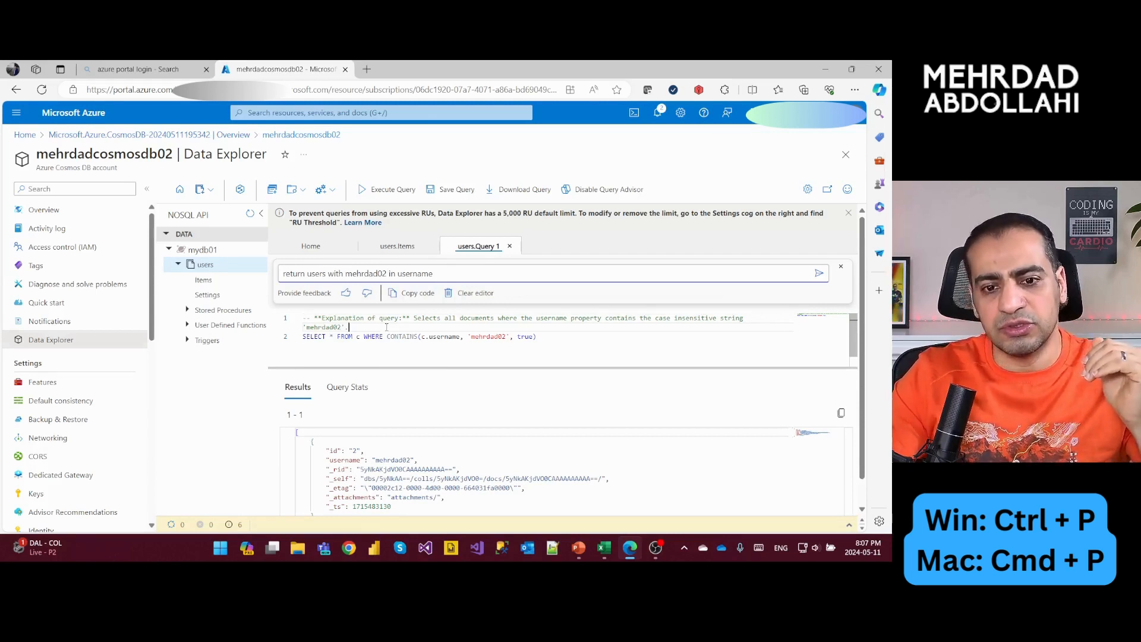
- Toggle the Query Advisor off for the current query
key("ctrl+p")
key("ctrl+p")
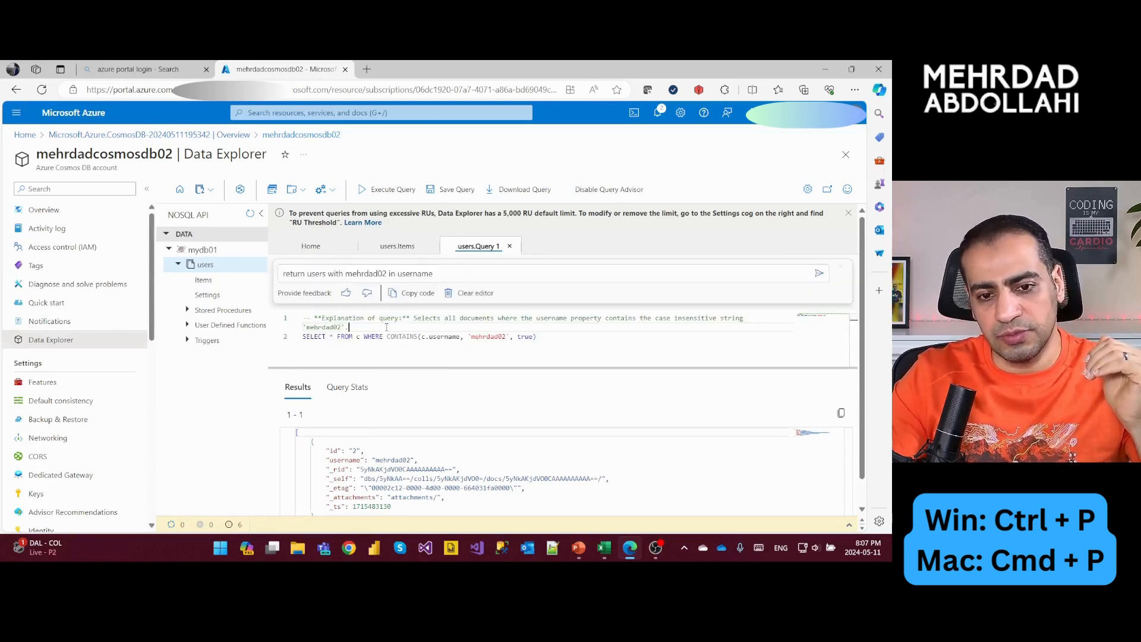
key("ctrl+p")
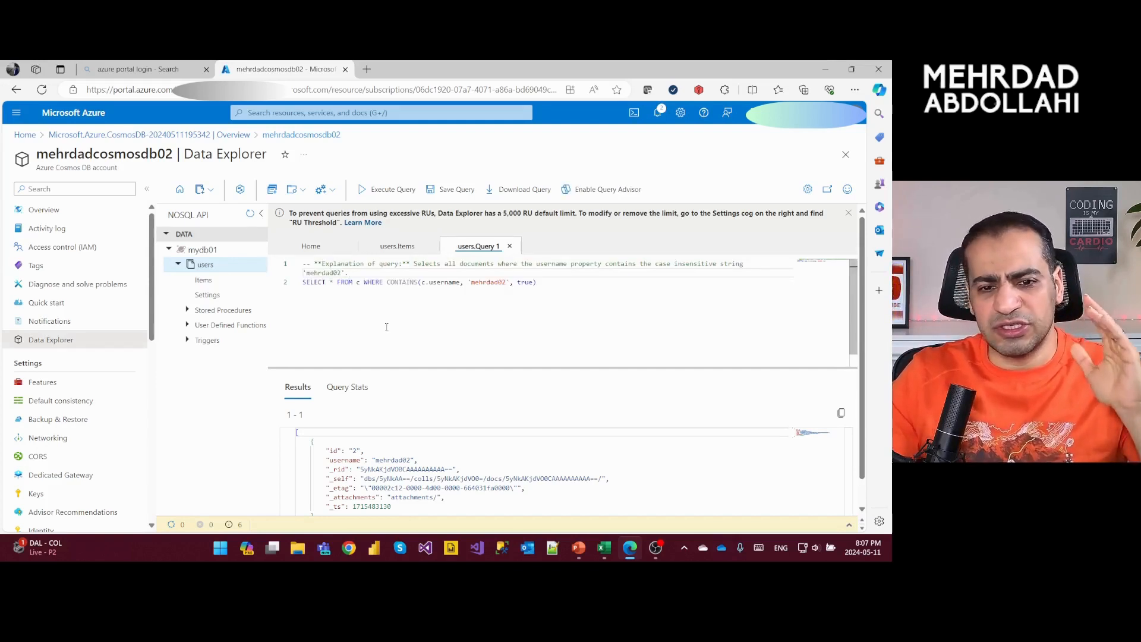
- Put the WHERE clause on its own line directly below SELECT * FROM c, without a blank line between them
key("Down")
key("Right")
key("Right")
key("Right")
key("Right")
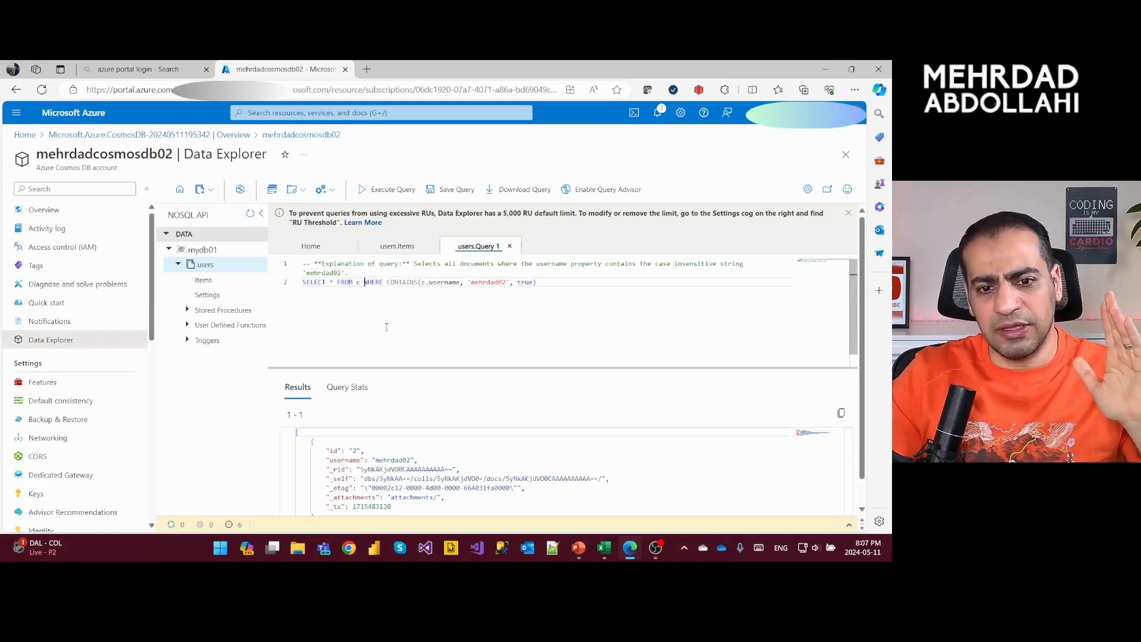
key("Return")
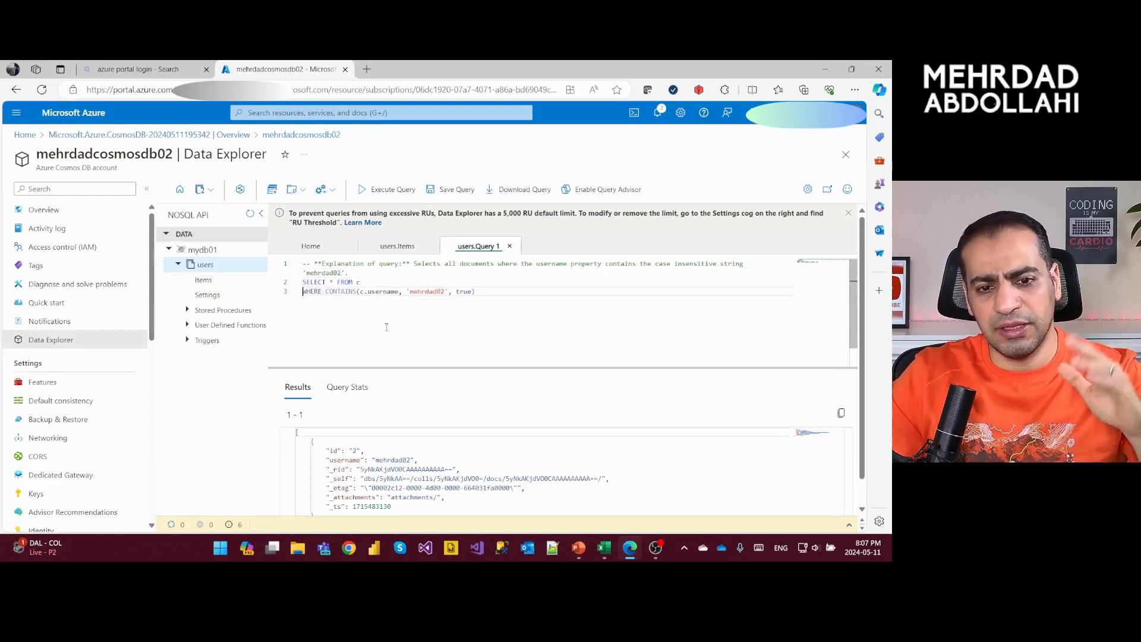
key("Return")
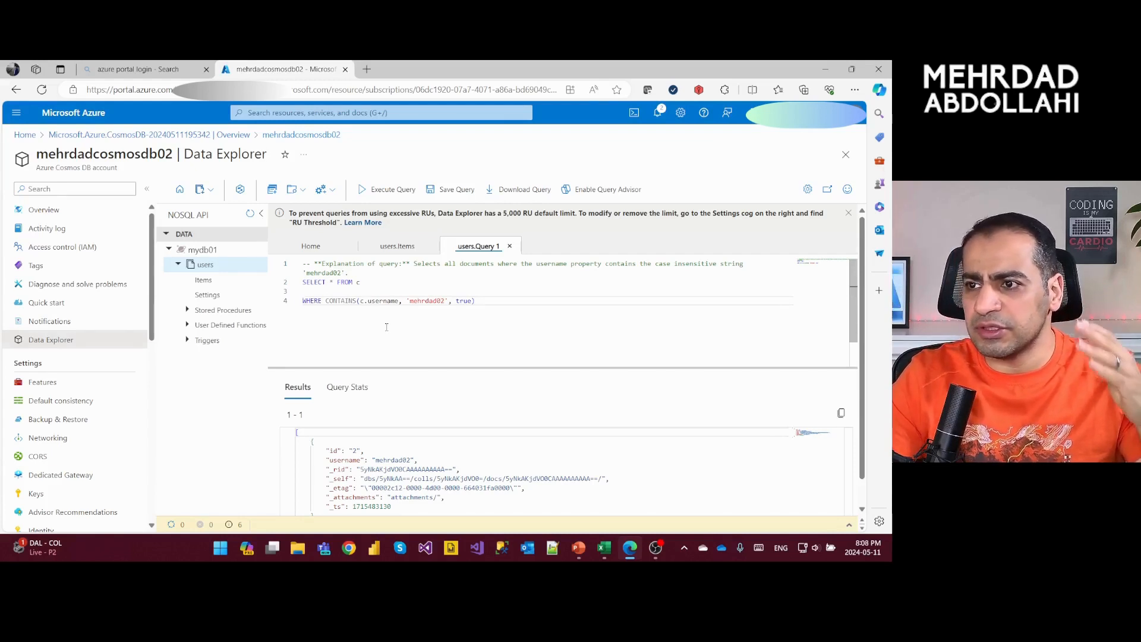
key("Up")
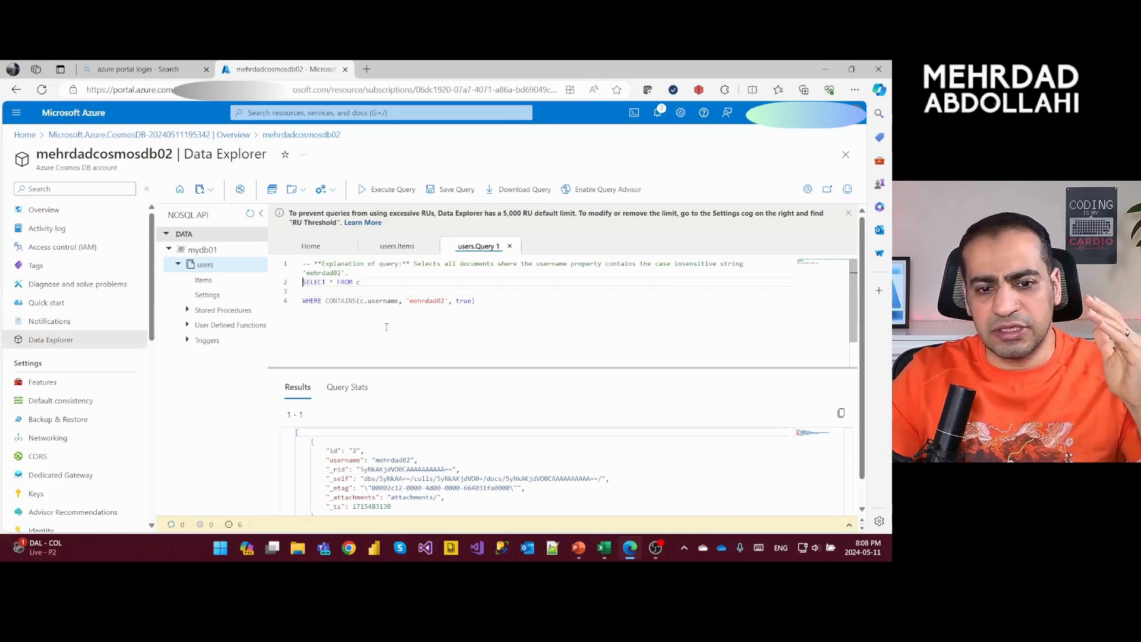
key("Delete")
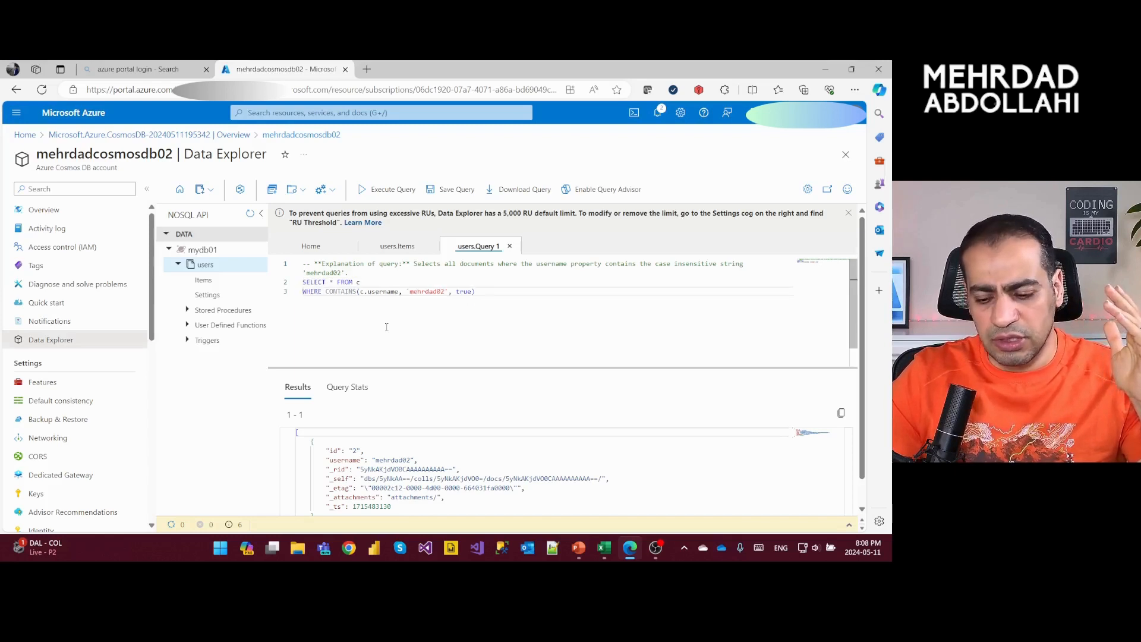
- Add a new line reading "test comment" below the WHERE clause of the query
key("End")
key("Return")
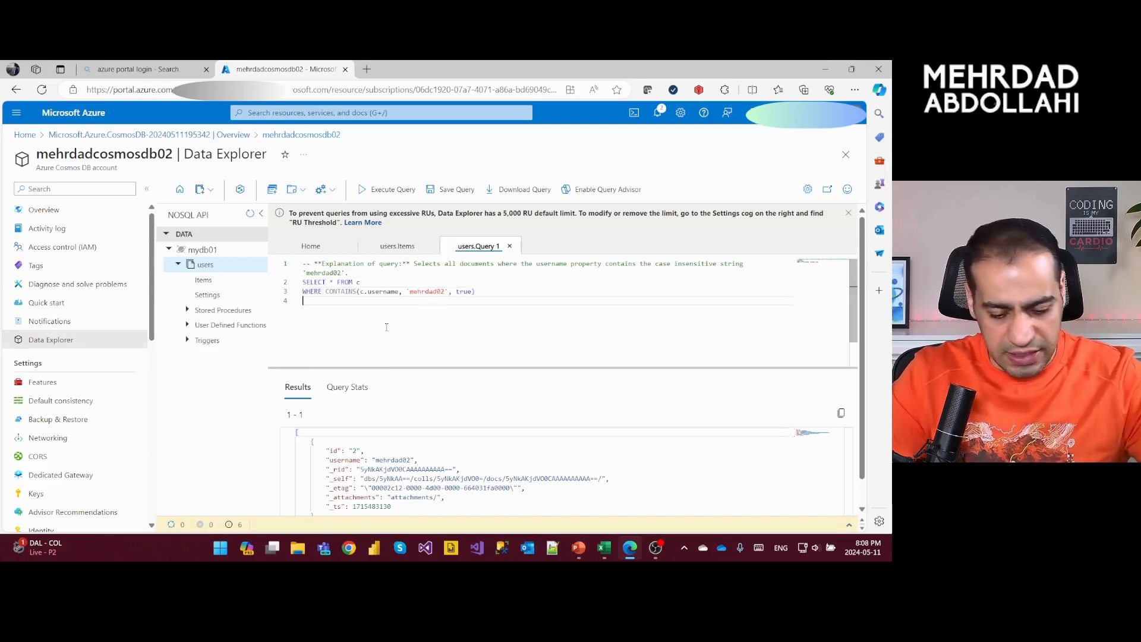
type("test co")
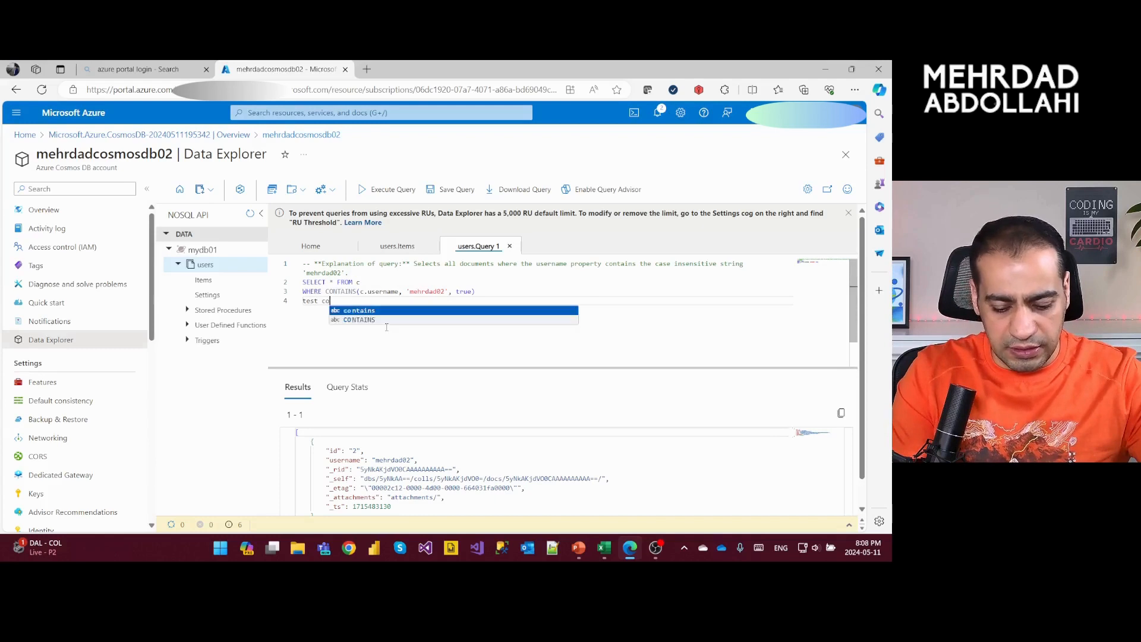
type("mment")
- Prefix the "test comment" line with -- and remove the prefix again
key("Home")
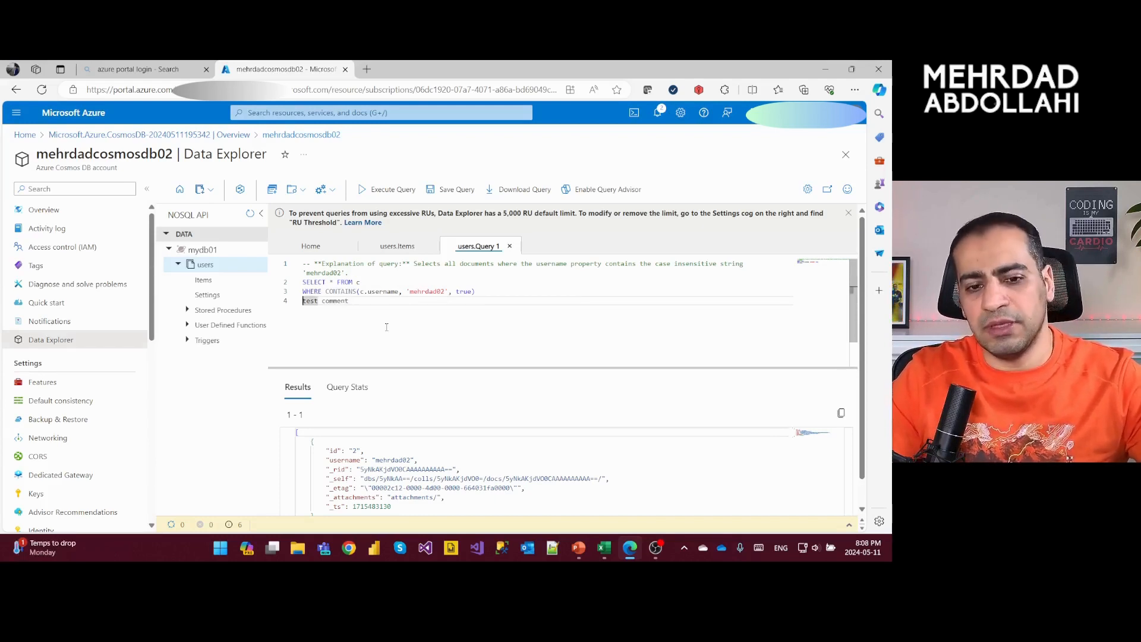
type("--")
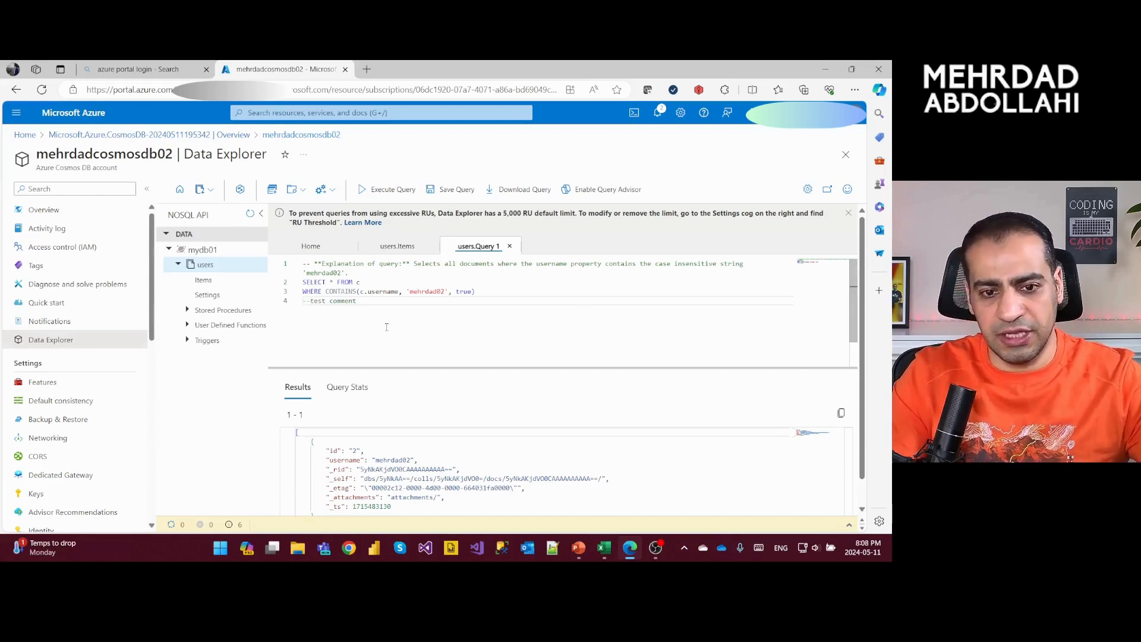
key("BackSpace")
key("BackSpace")
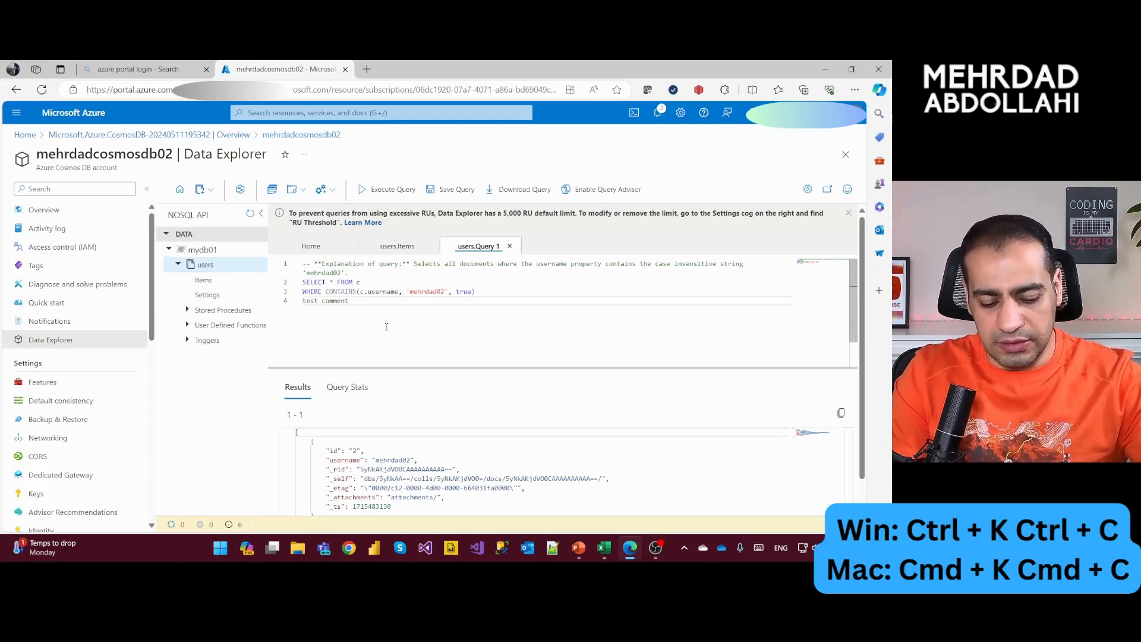
- Comment out the "test comment" line with the editor's comment command and uncomment it again
key("ctrl+k")
key("ctrl+c")
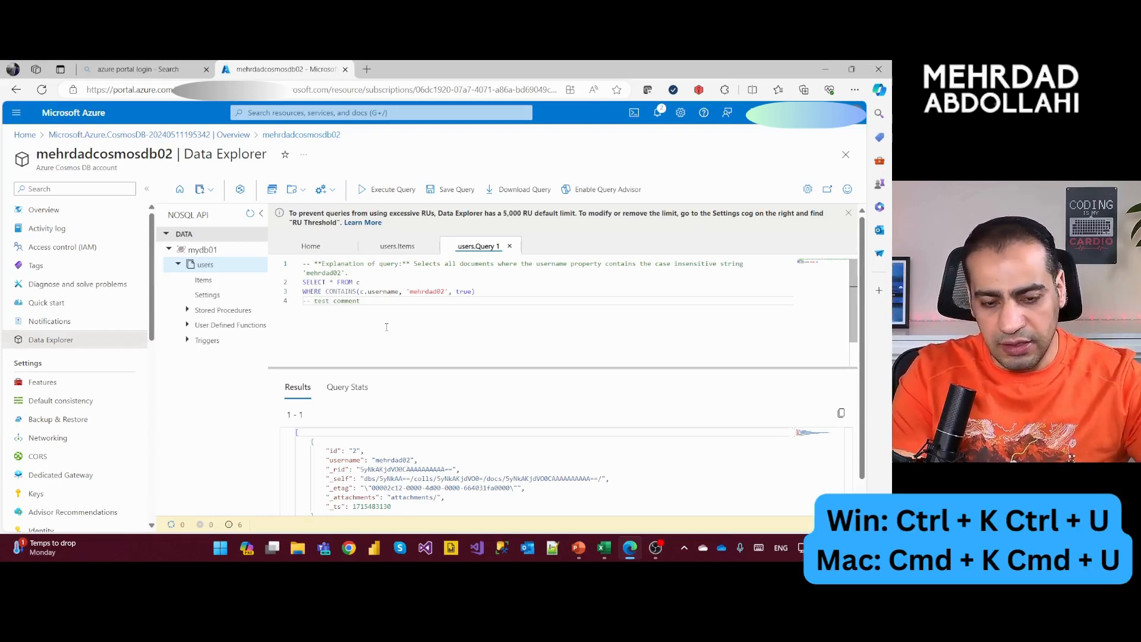
key("ctrl+k")
key("ctrl+u")
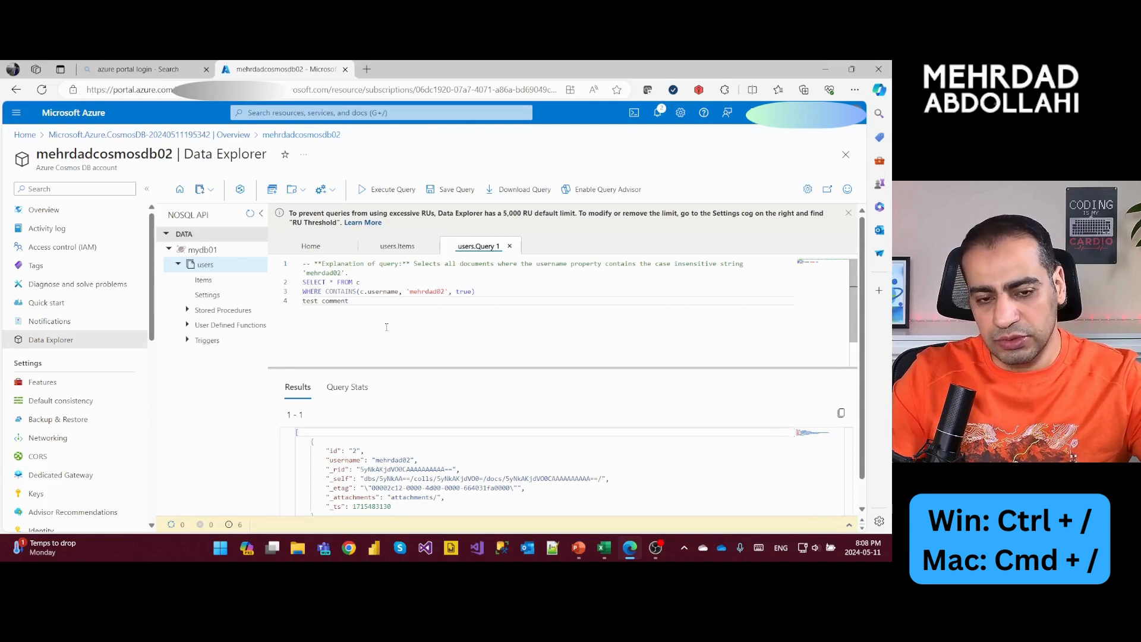
- Toggle the "test comment" line into a comment and place the cursor at the end of the WHERE line
key("ctrl+slash")
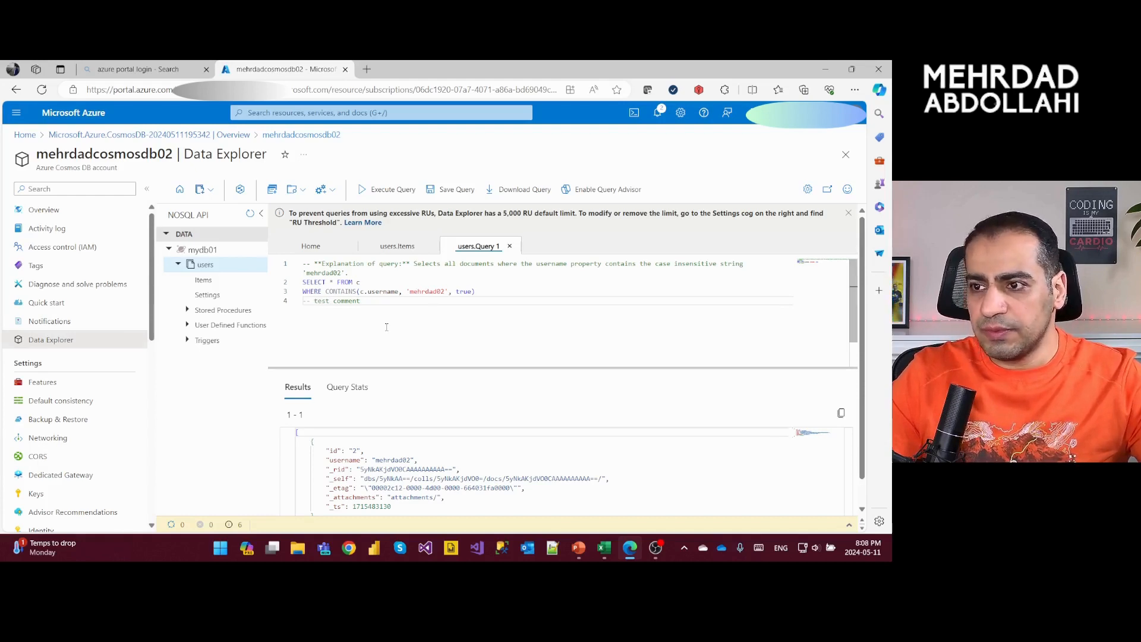
key("Up")
key("End")
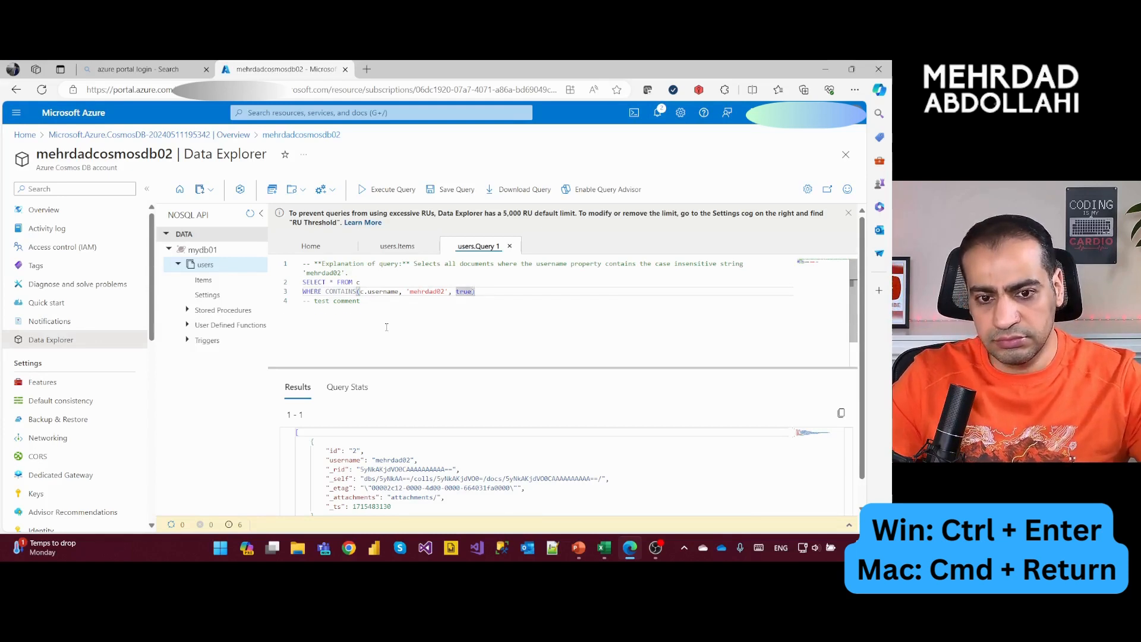
- Insert two blank lines between the WHERE clause and the "test comment" line, and delete both lines again
key("Return")
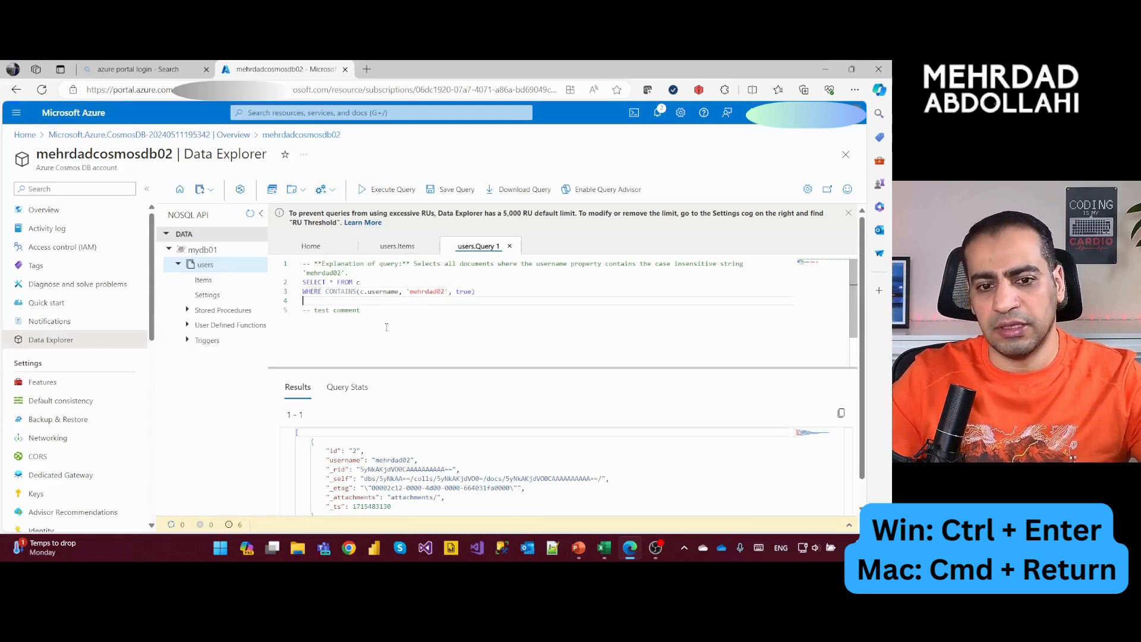
key("Down")
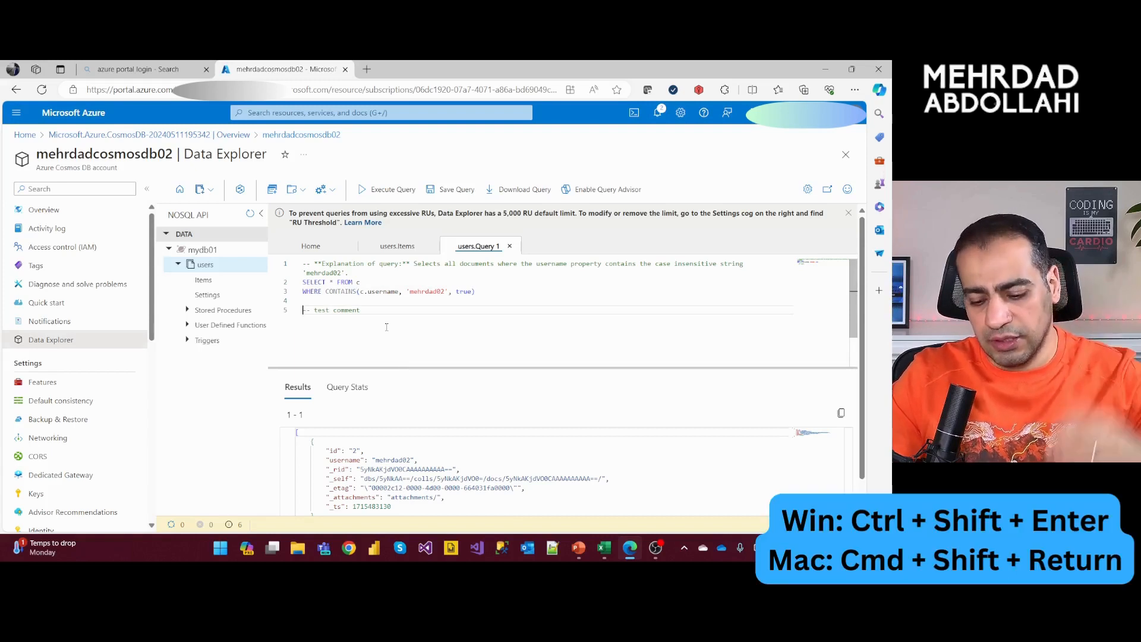
key("ctrl+shift+Return")
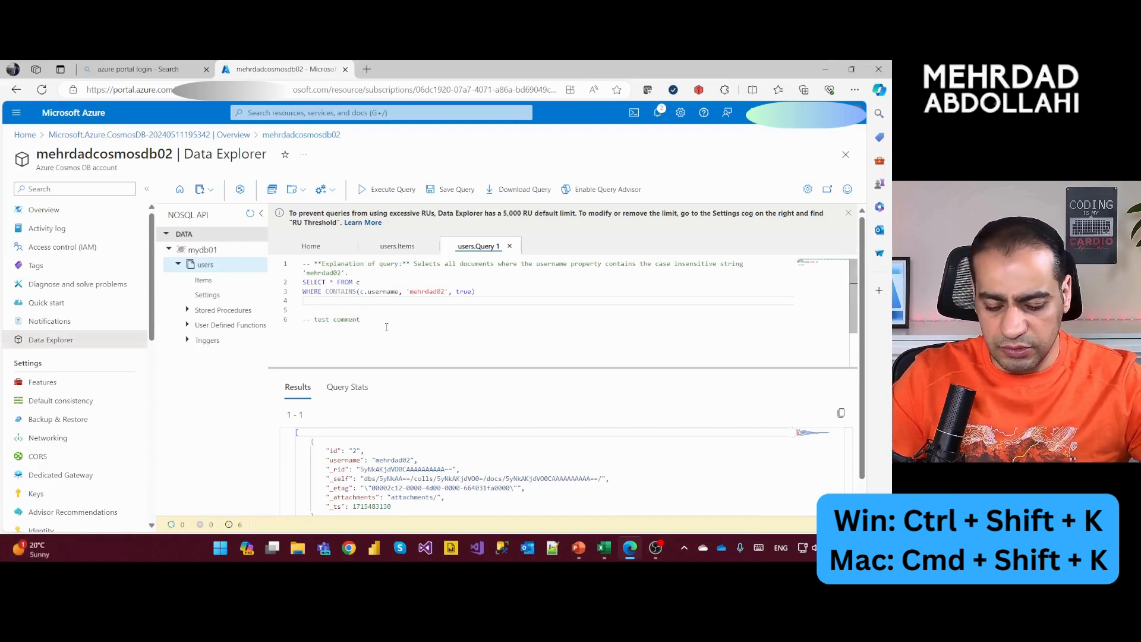
key("ctrl+shift+k")
key("ctrl+shift+k")
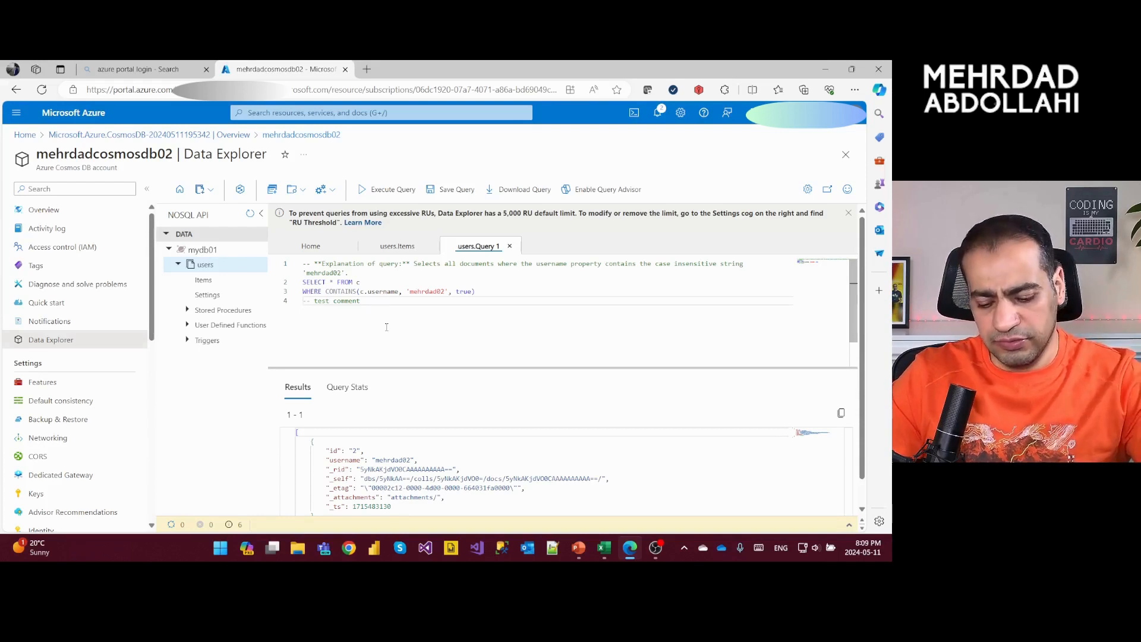
- Move the "test comment" line up above the SELECT line and back down below the WHERE clause
key("alt+Up")
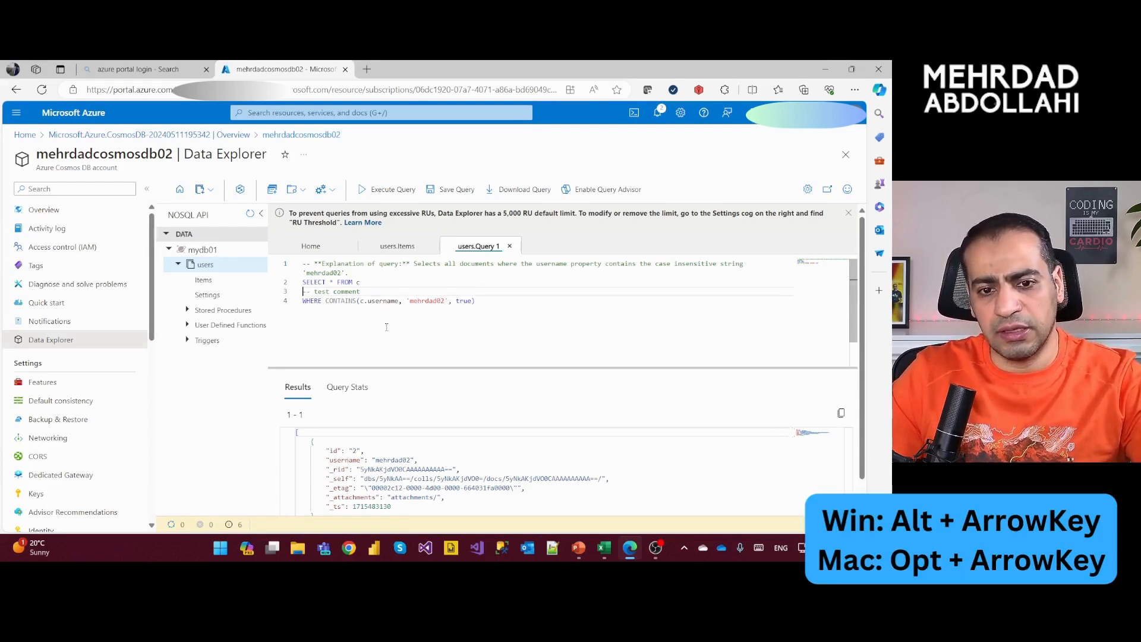
key("alt+Up")
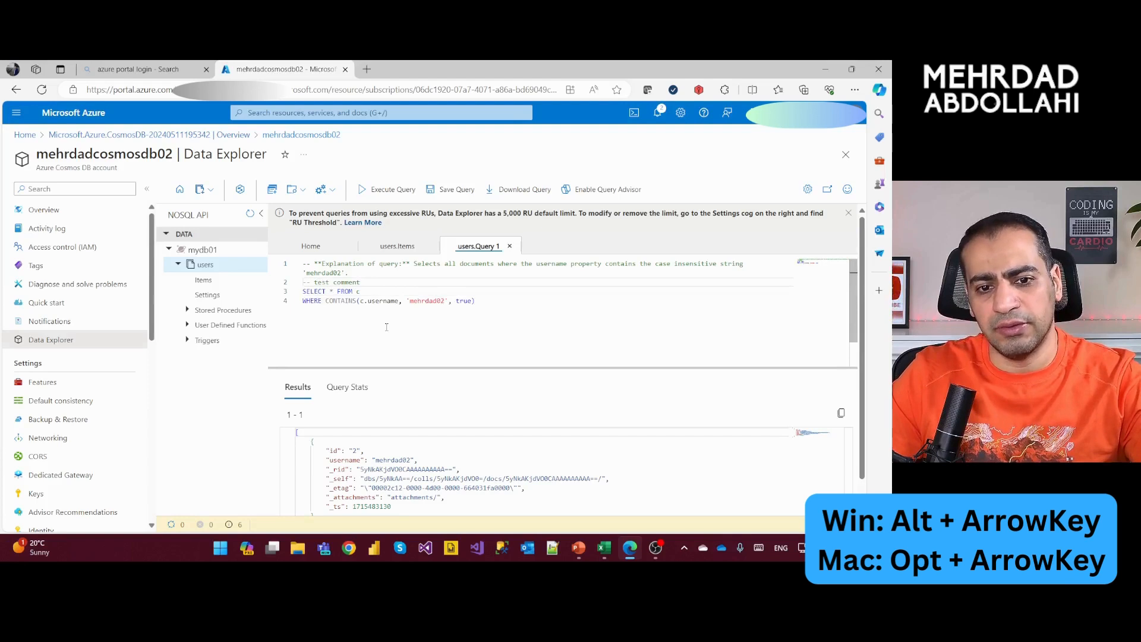
key("alt+Down")
key("alt+Down")
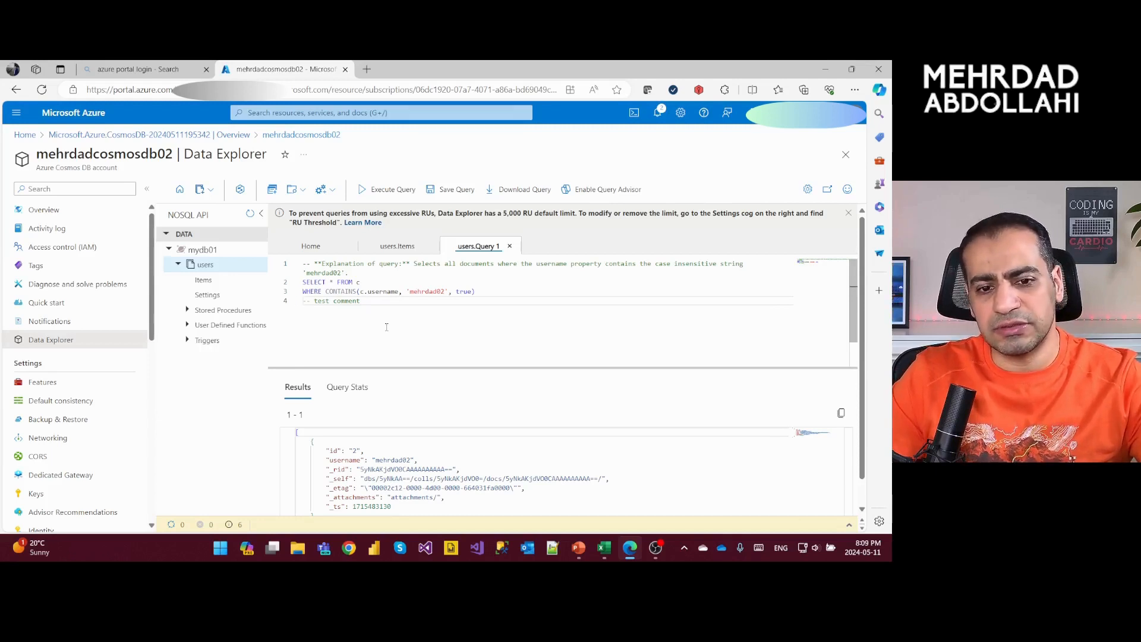
- Uncomment the "test comment" line, undo the change, redo it and undo it once more
key("ctrl+slash")
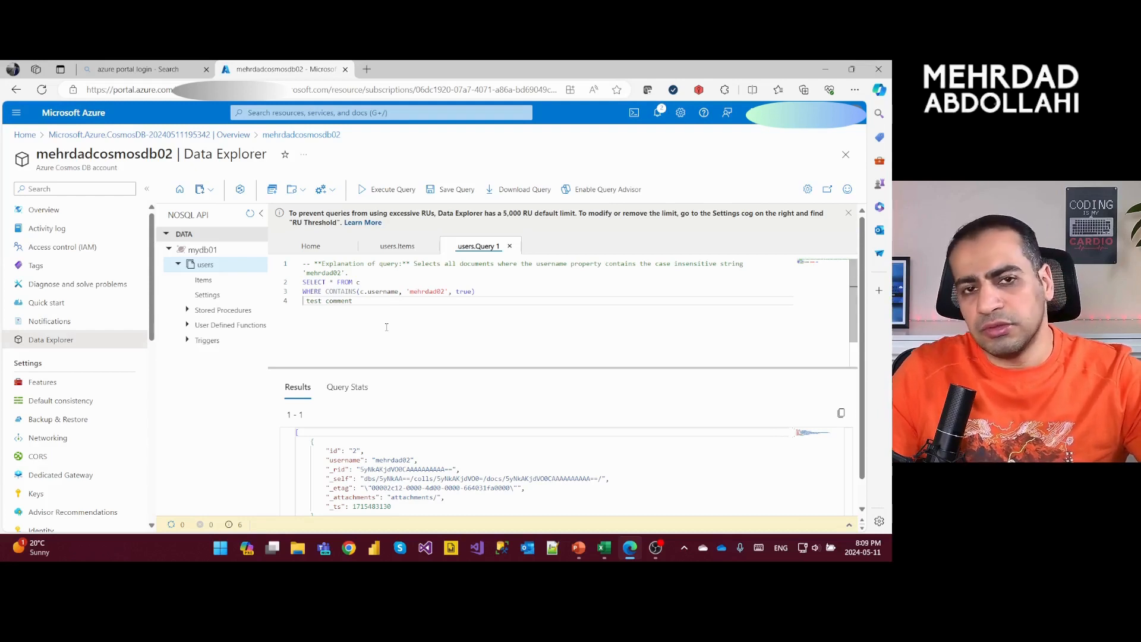
key("ctrl+z")
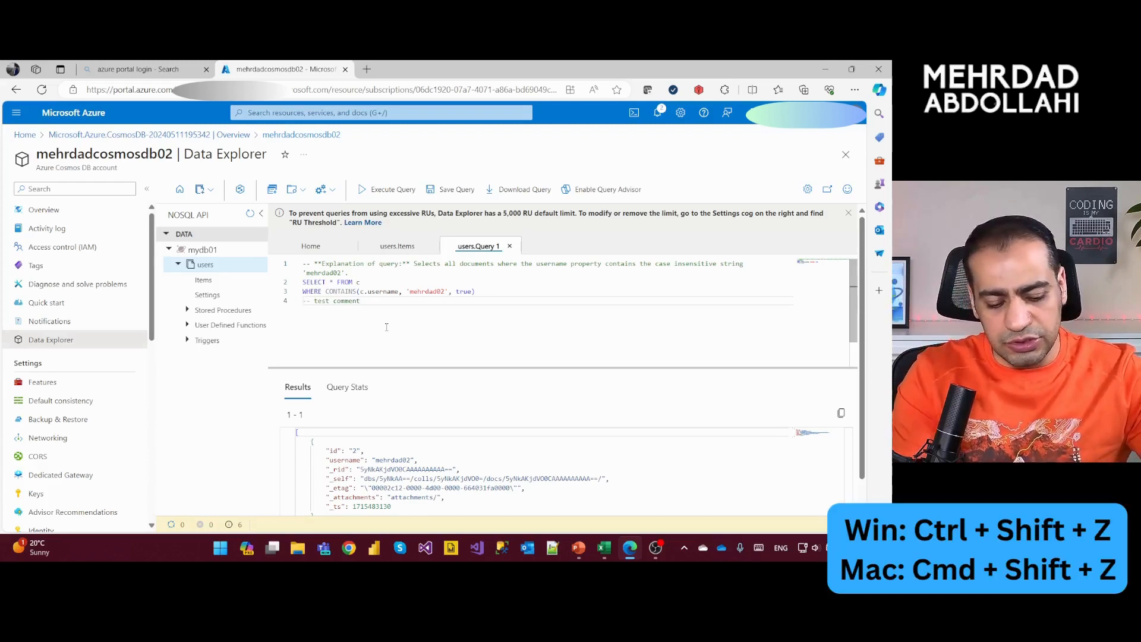
key("ctrl+shift+z")
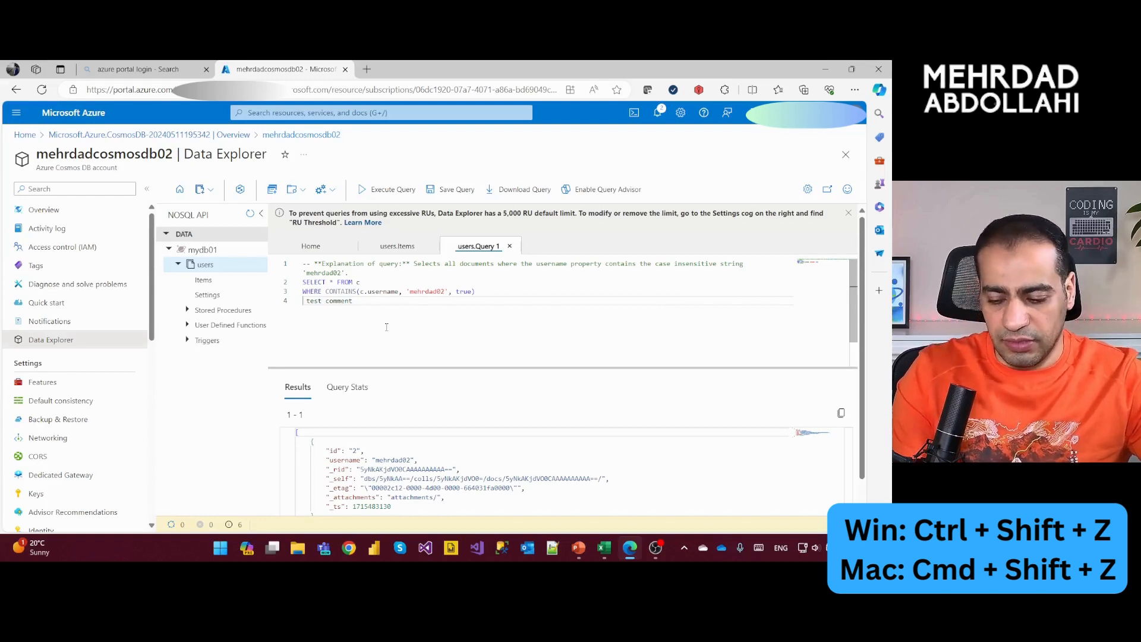
key("ctrl+z")
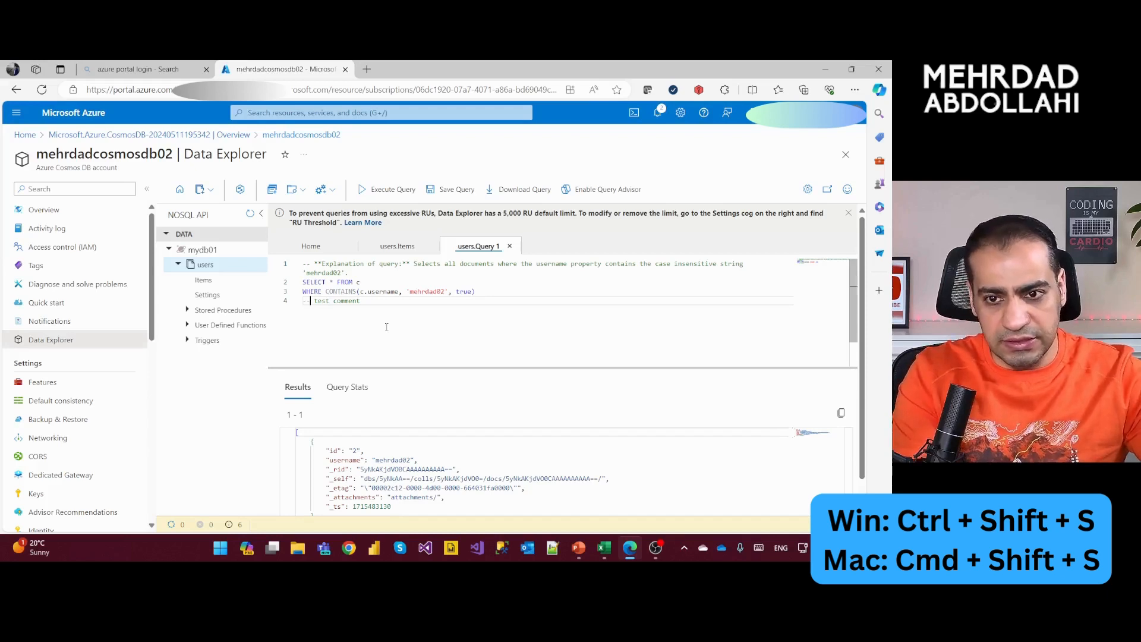
- Download the query as a text file, and request saving it in the account by completing the saved-query container setup
key("ctrl+shift+s")
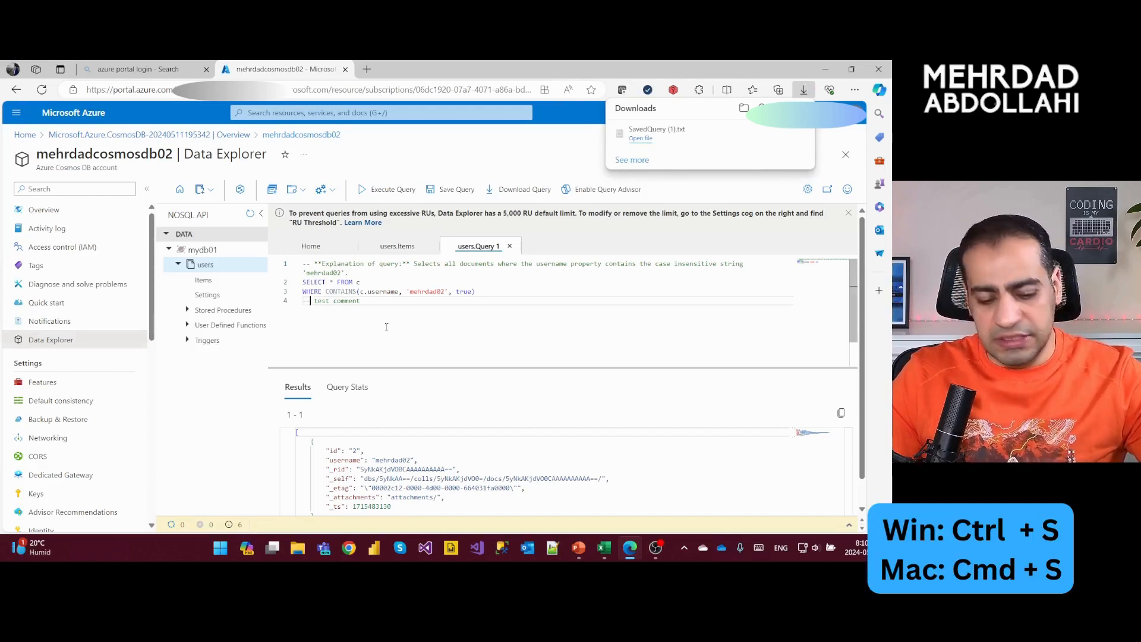
key("ctrl+s")
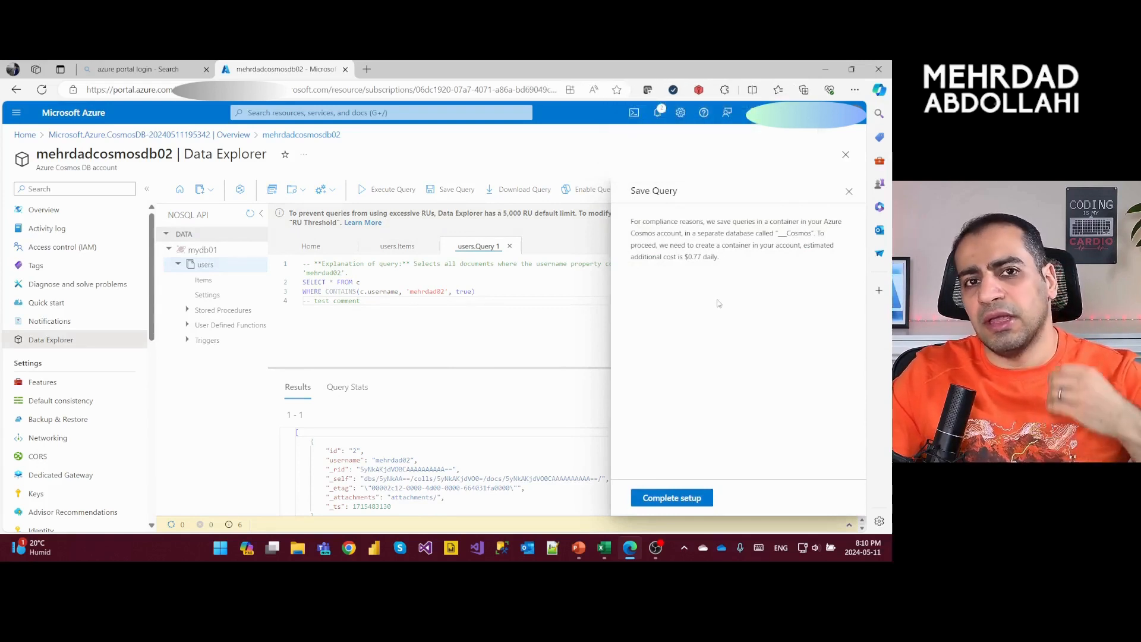
left_click(677, 499)
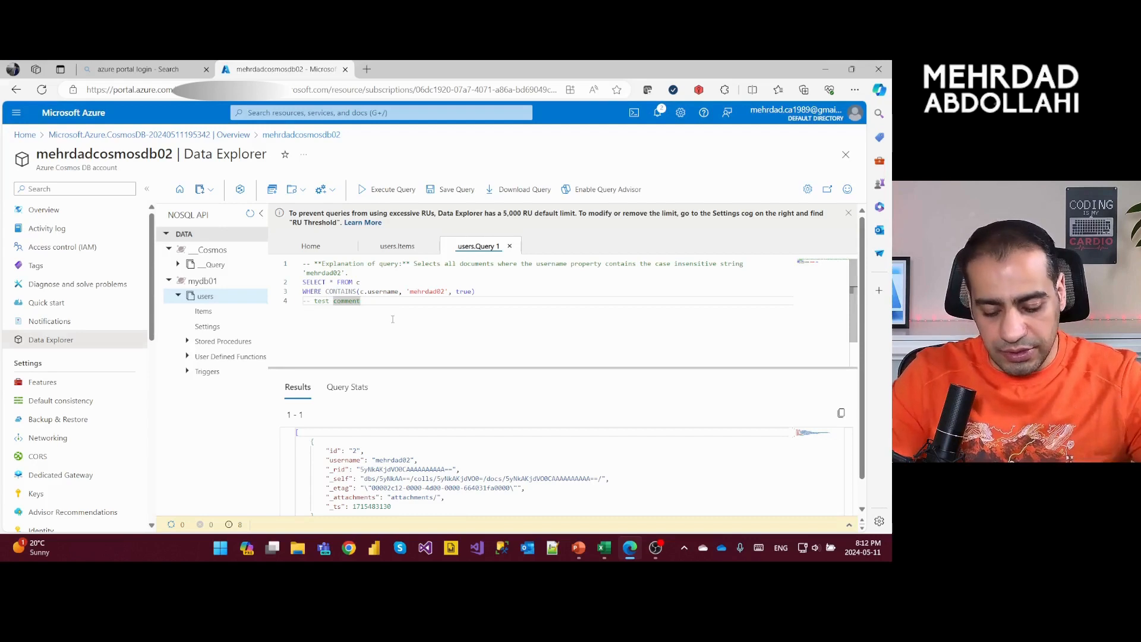
- Open a new SQL query on the users container and place the cursor in its editor
key("ctrl+j")
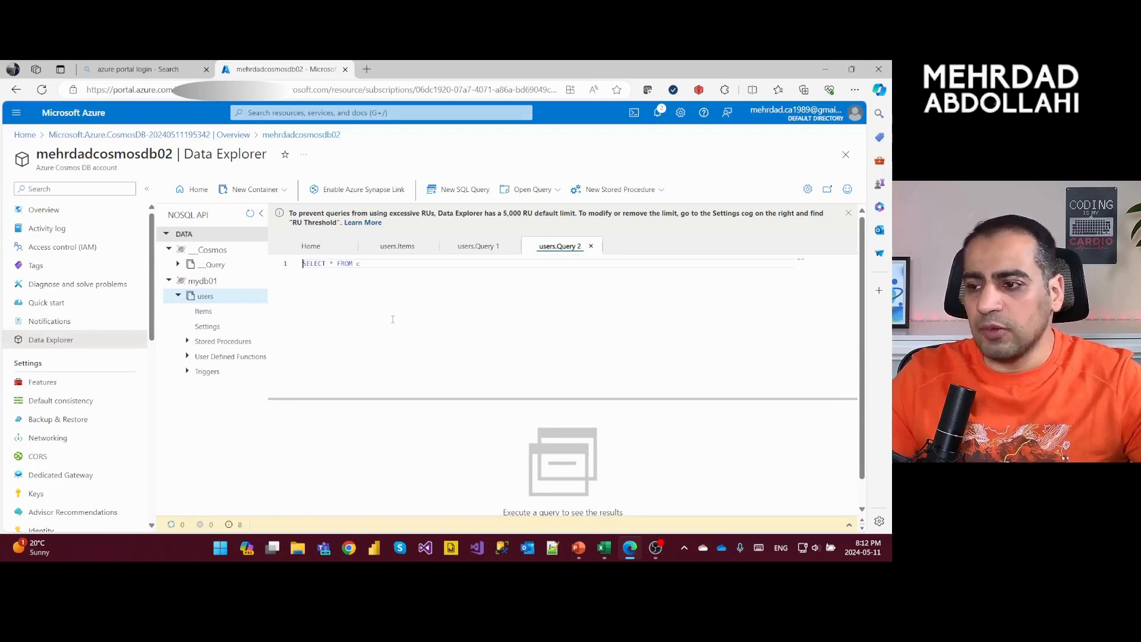
key("alt+Tab")
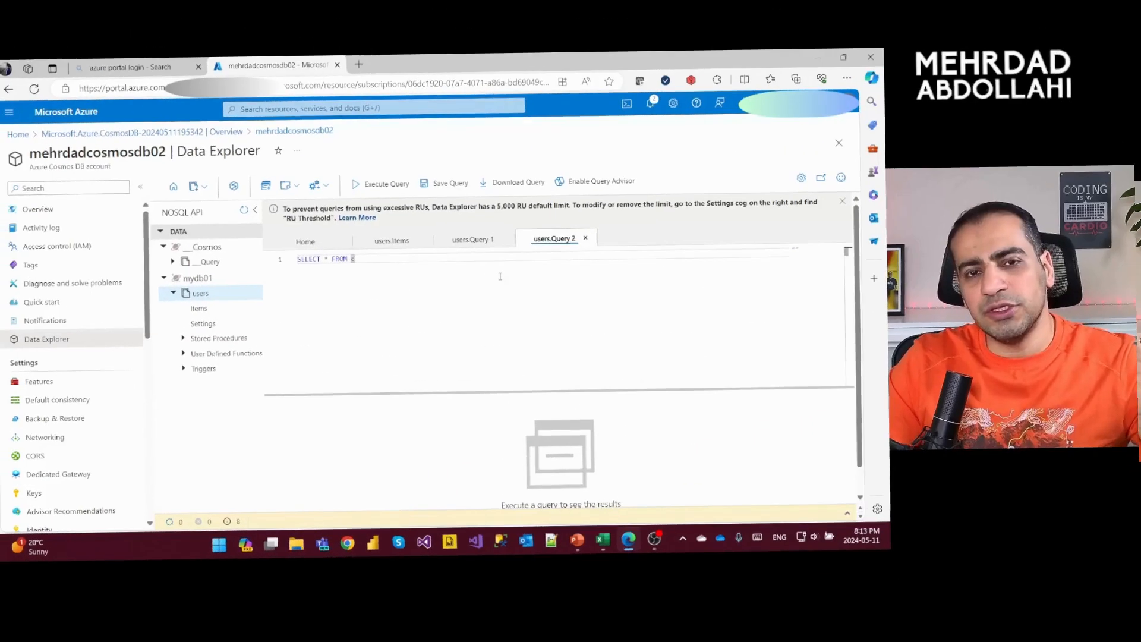
left_click(505, 283)
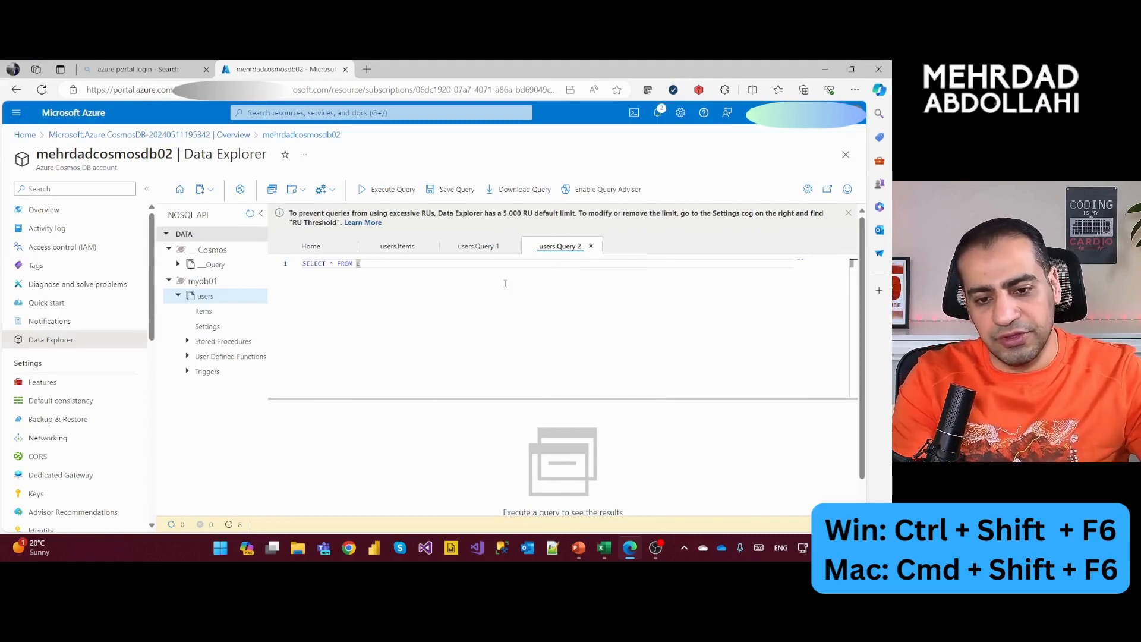
- Cycle backward through the open Data Explorer tabs and forward again to the users.Query 2 tab
key("ctrl+shift+F6")
key("ctrl+shift+F6")
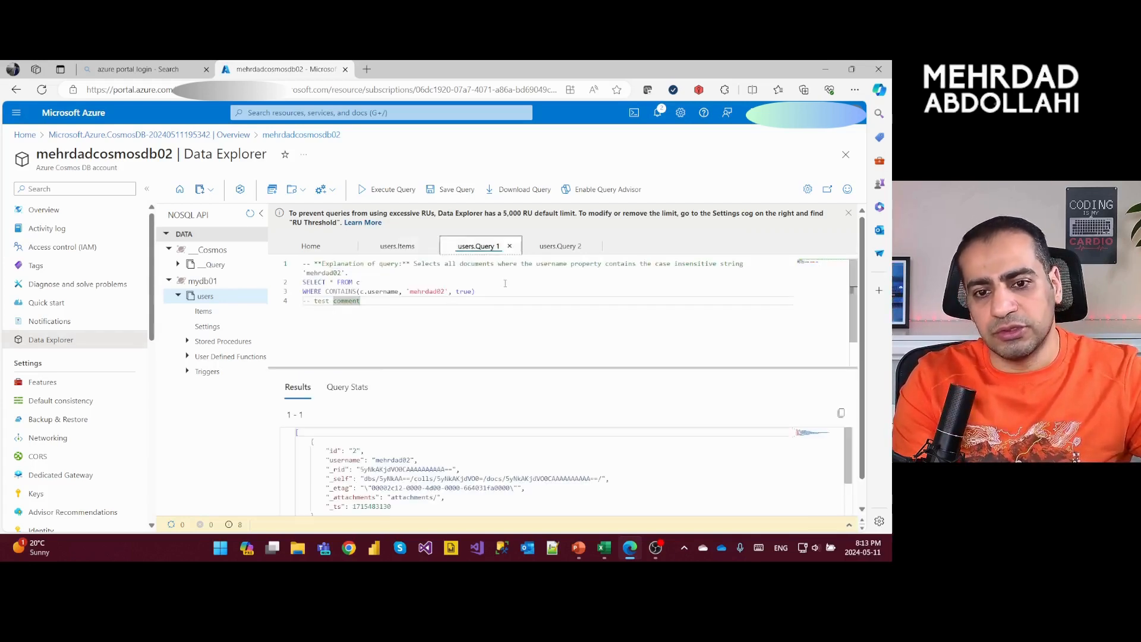
key("ctrl+F6")
key("ctrl+F6")
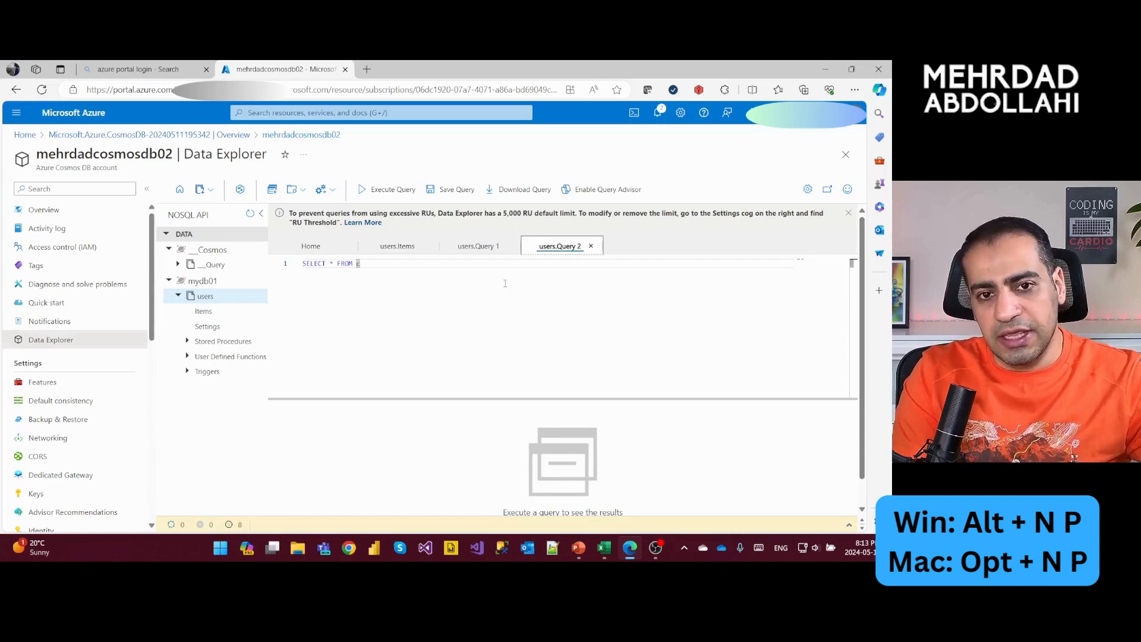
- Start a new stored procedure on the users container
key("alt+n")
key("p")
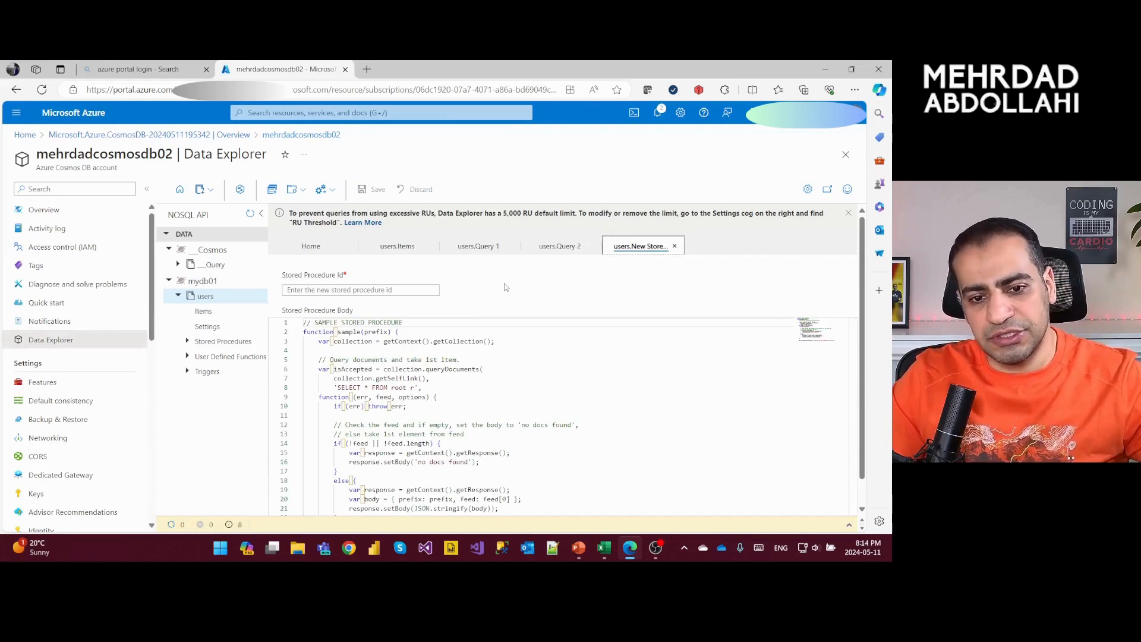
left_click(525, 359)
key("shift+Tab")
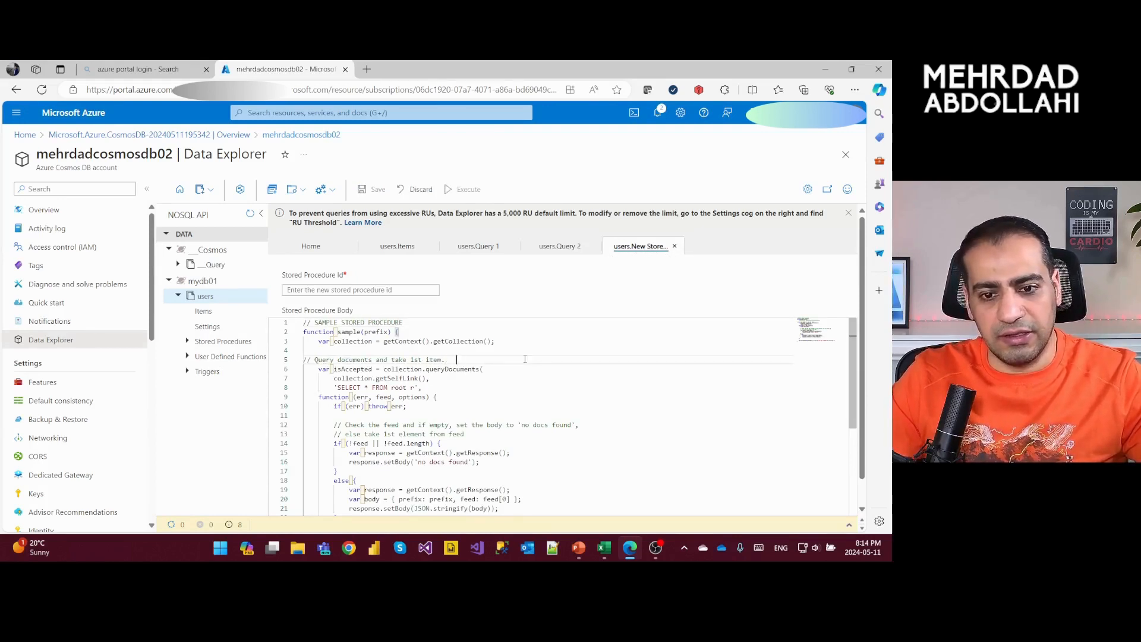
key("ctrl+z")
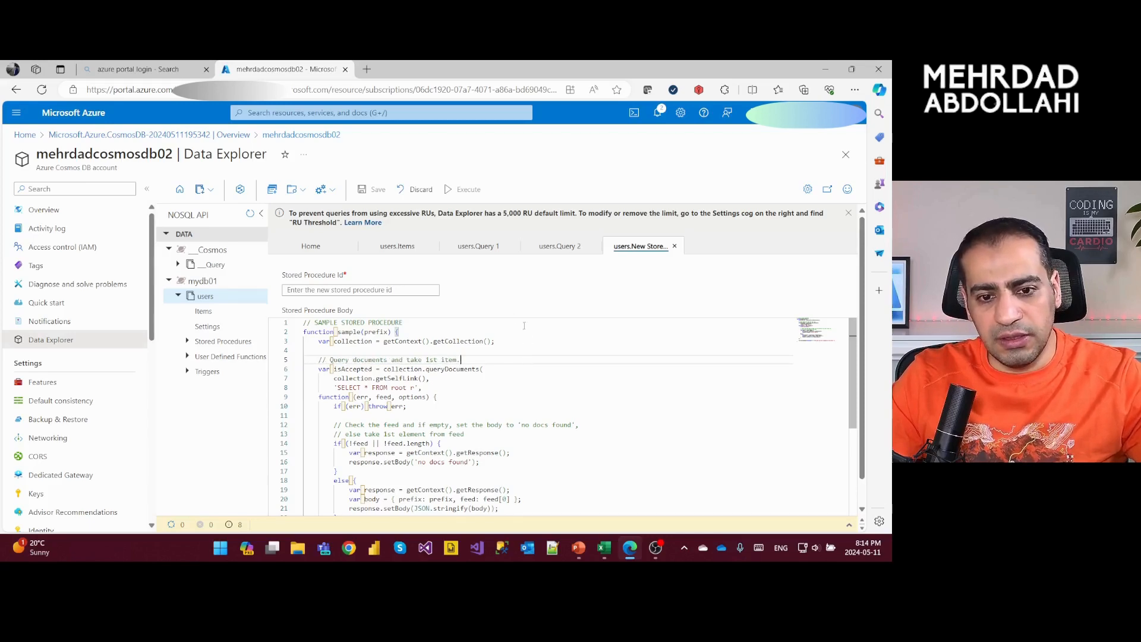
- Set the stored procedure's ID to nyproc01 and save the procedure
left_click(387, 288)
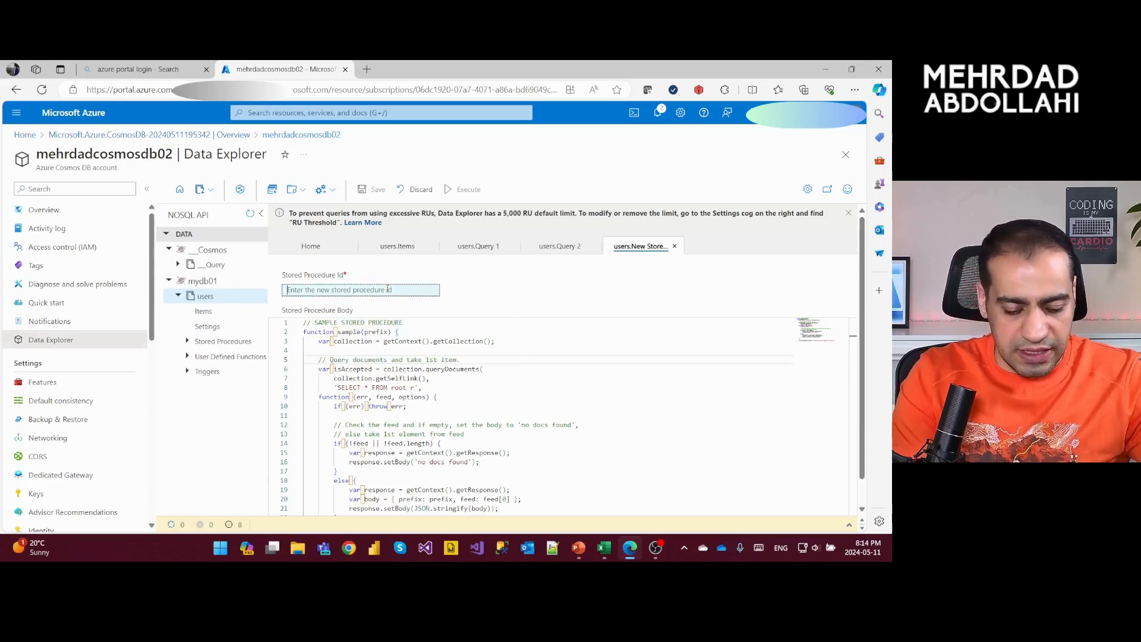
type("ny")
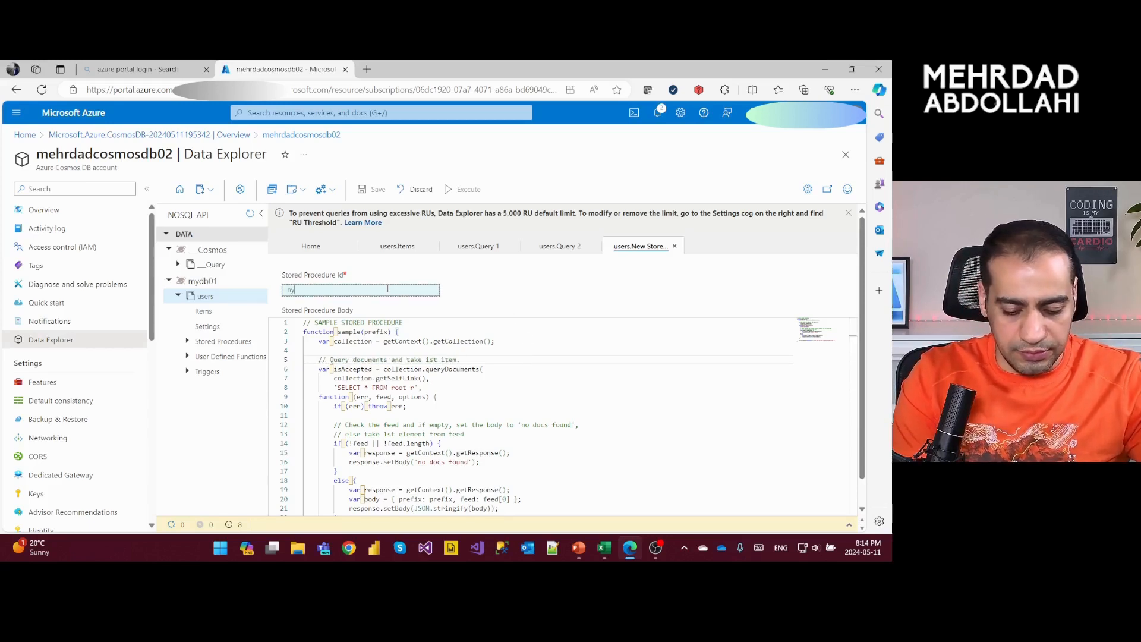
type("proc01")
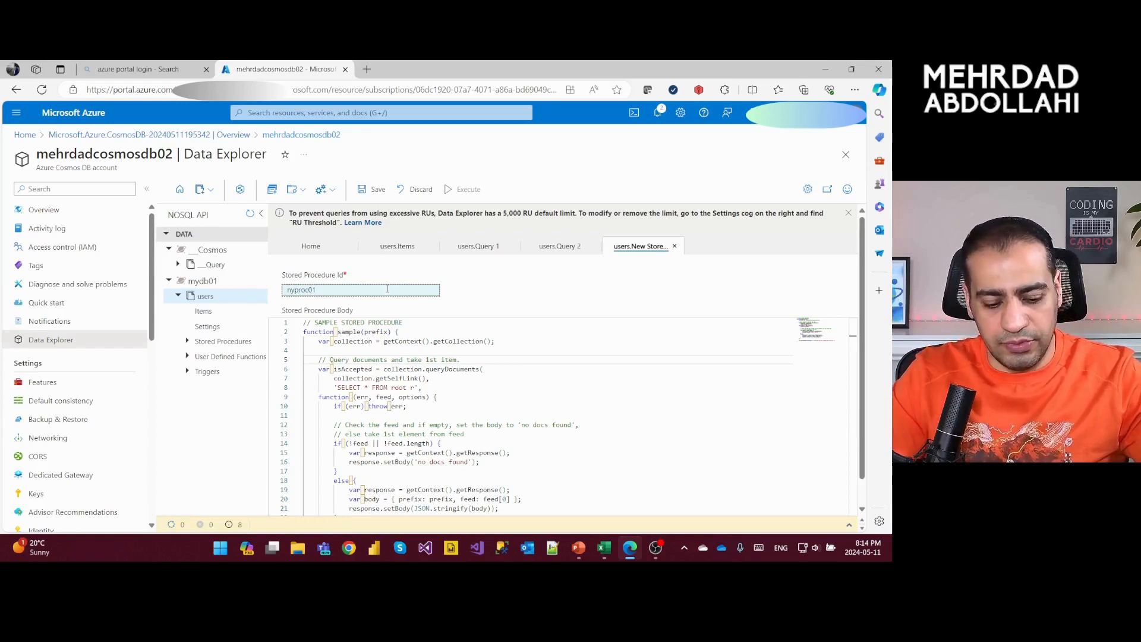
key("ctrl+s")
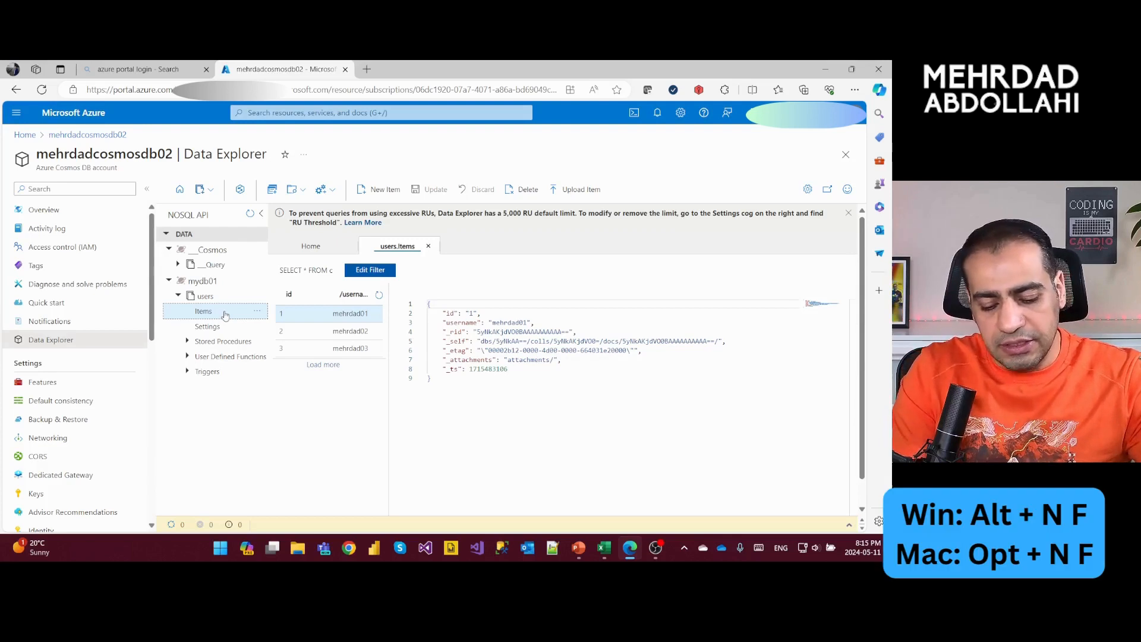
- Create a user defined function with the ID myfunc on the users container, save it and close its tab
key("alt+n")
key("f")
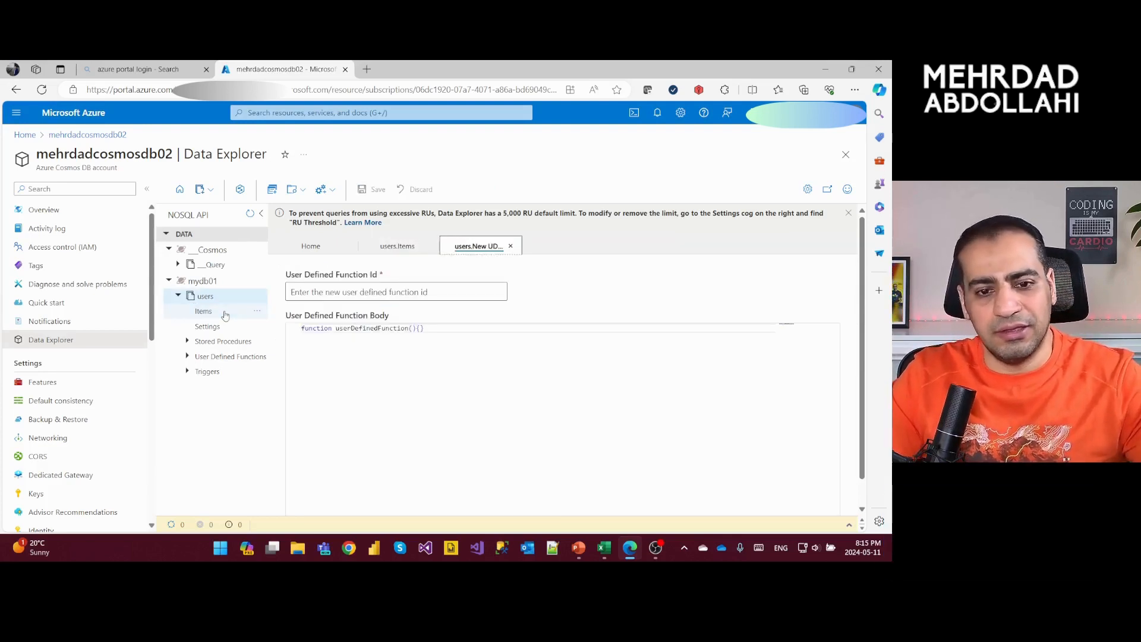
key("shift+Tab")
key("shift+Tab")
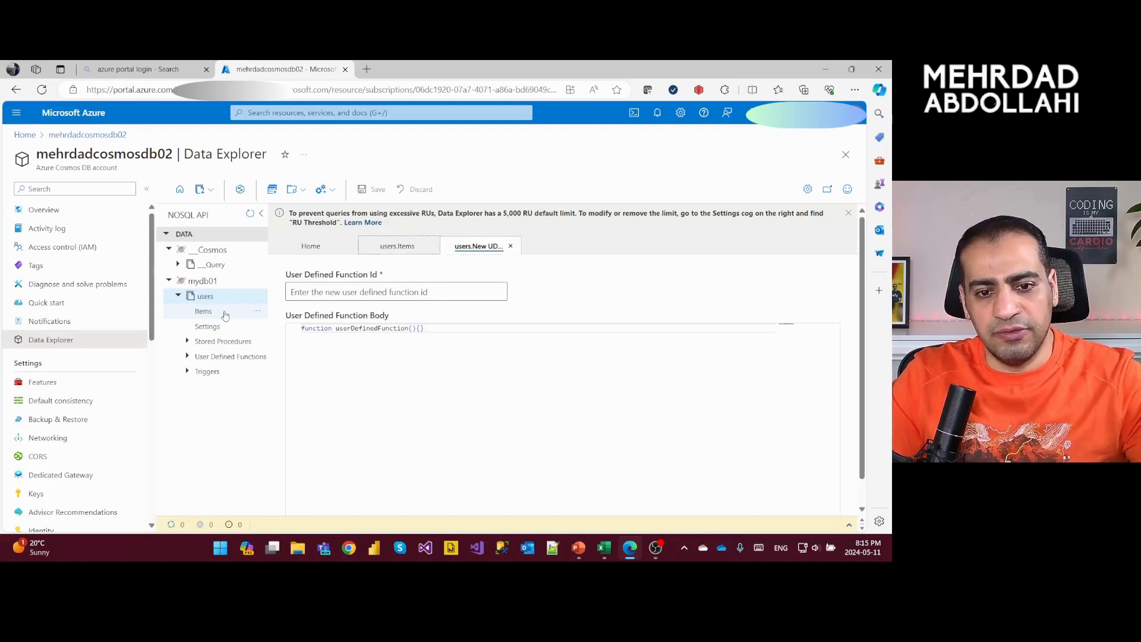
key("Tab")
key("Tab")
key("Tab")
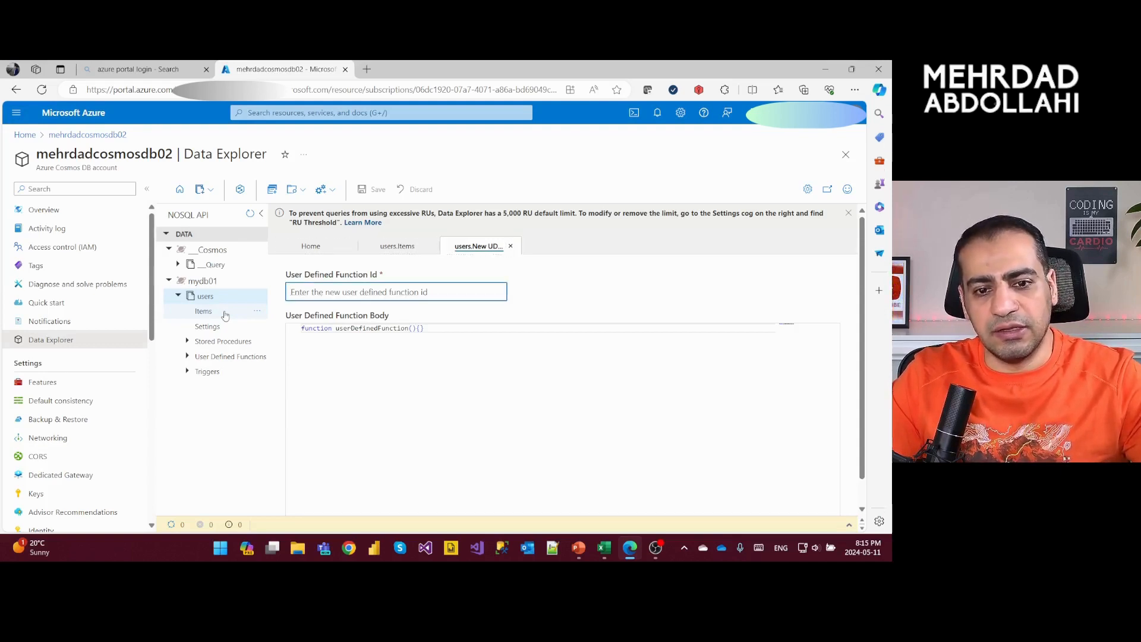
key("Return")
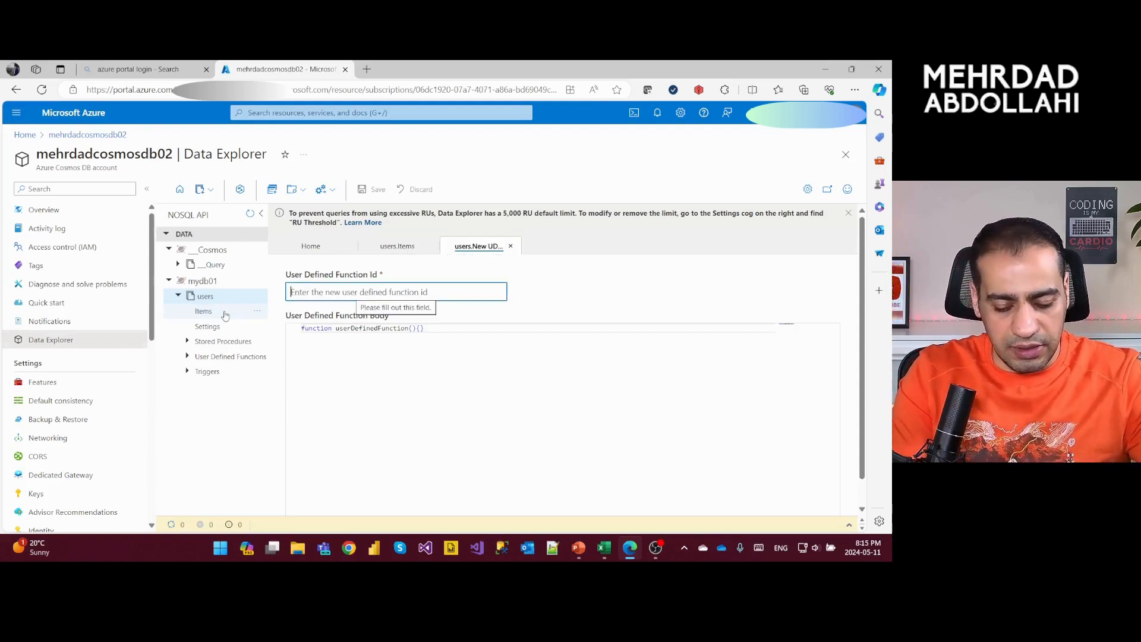
type("myl")
type("unc")
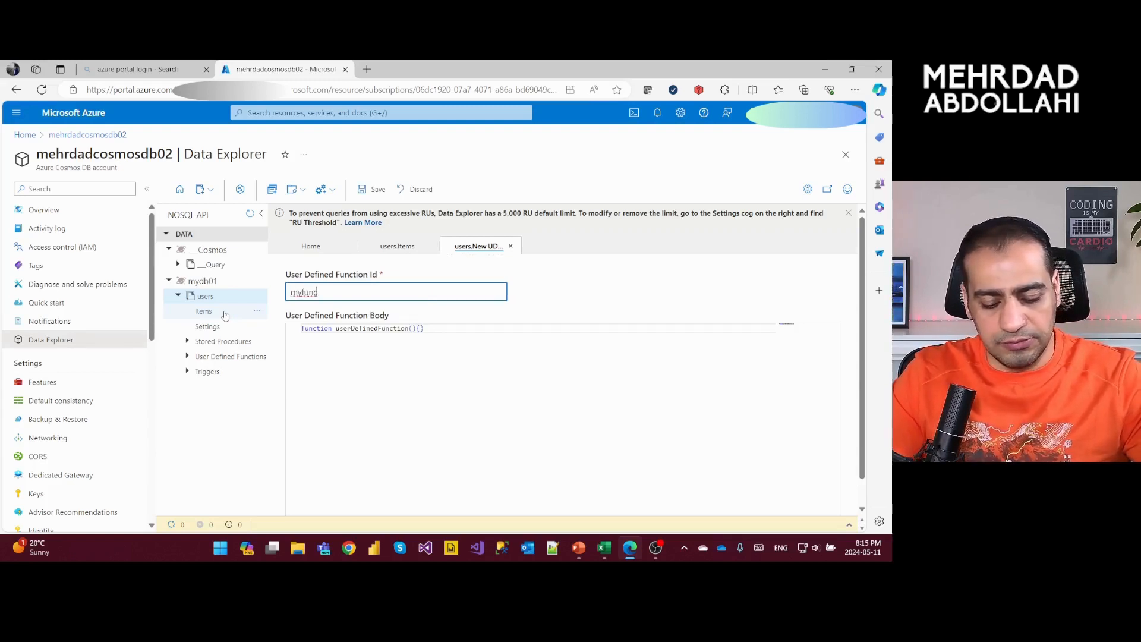
key("Return")
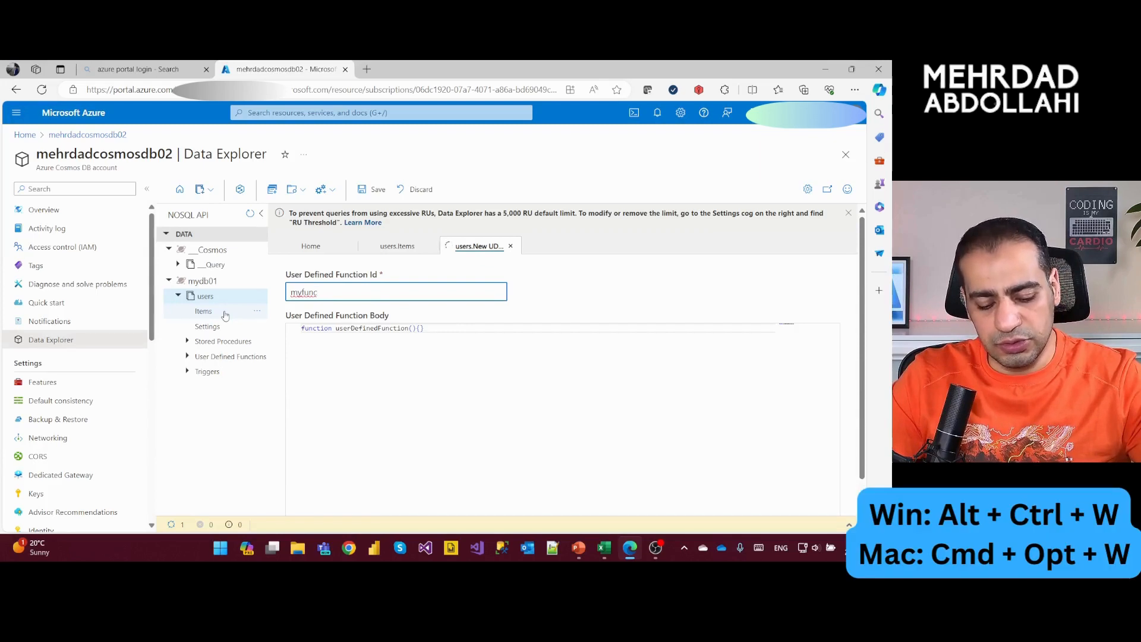
key("ctrl+alt+w")
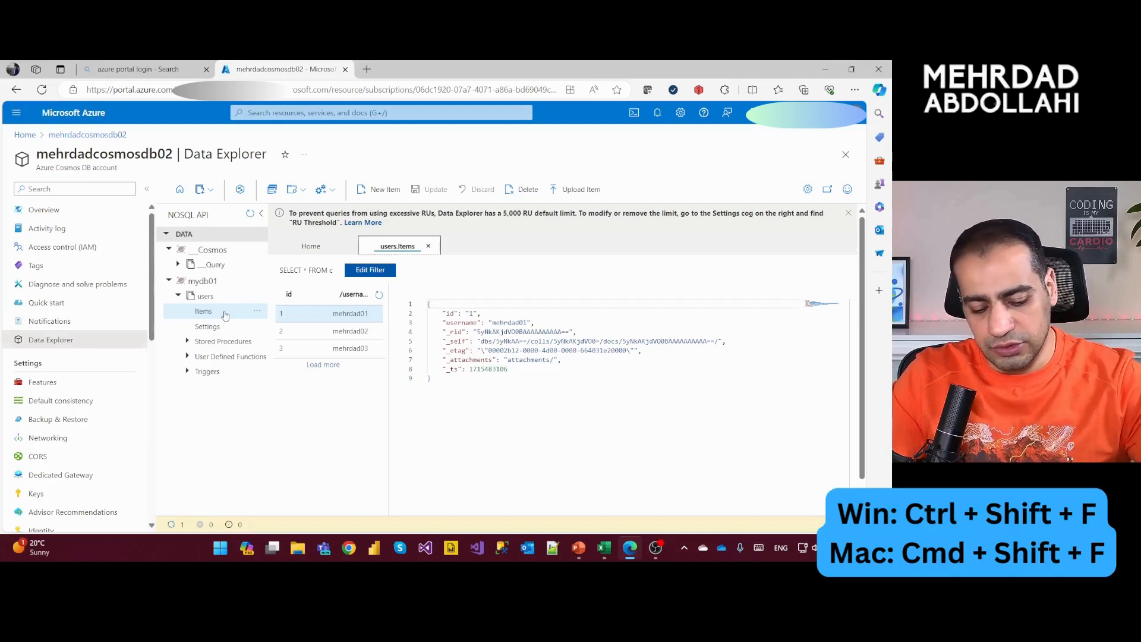
- Filter the users items with a where condition on c.username that matches the username of the item with id 2
key("ctrl+shift+f")
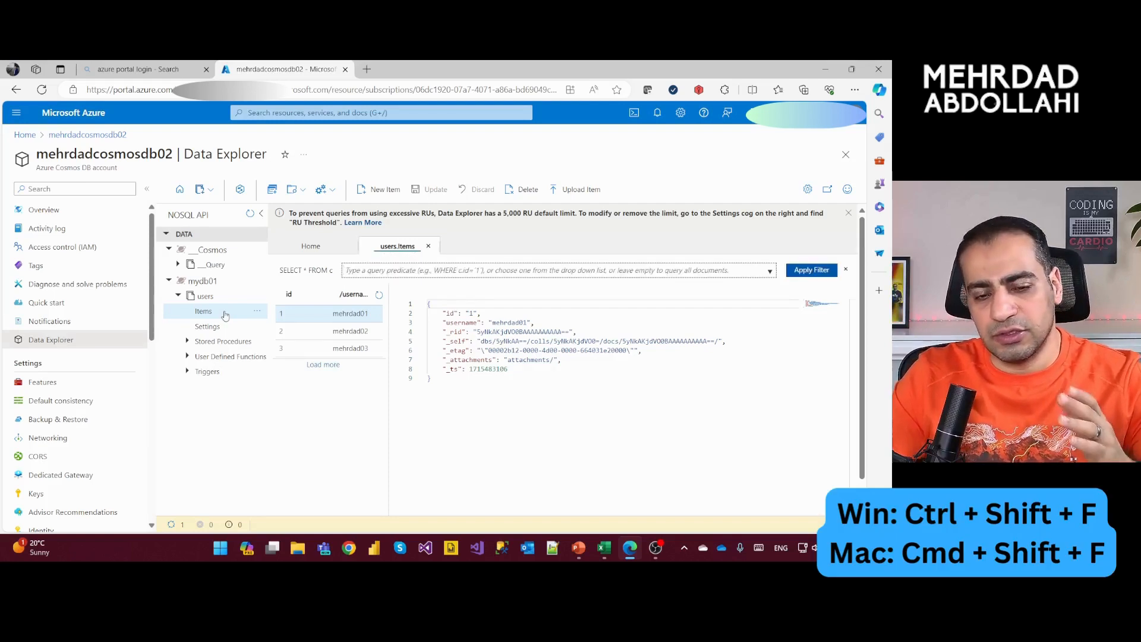
type("whe")
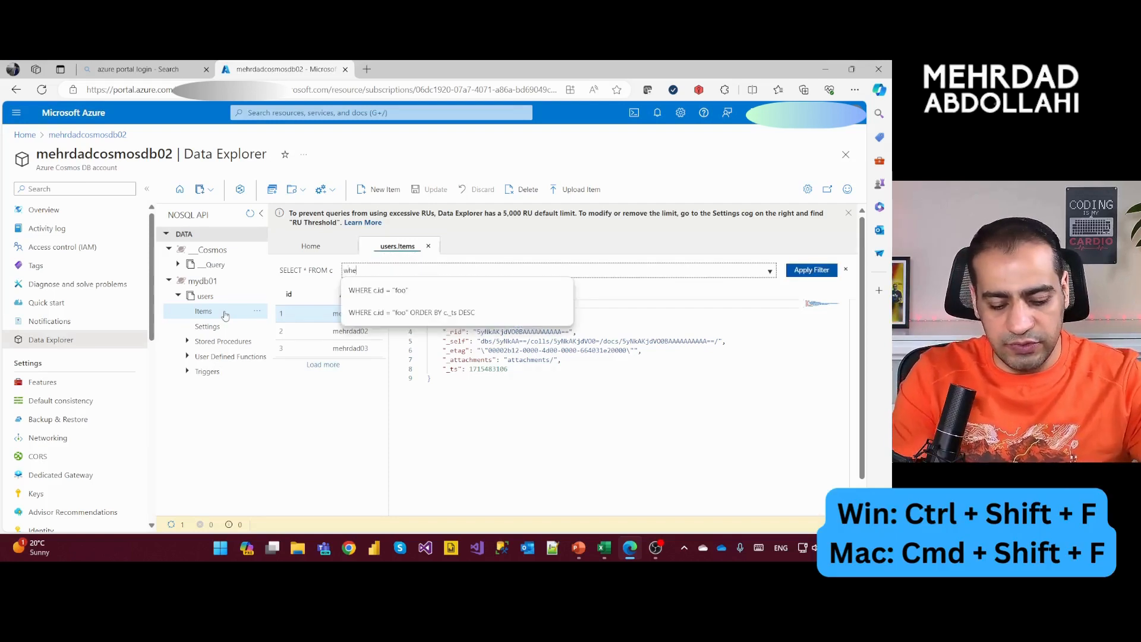
type("re c")
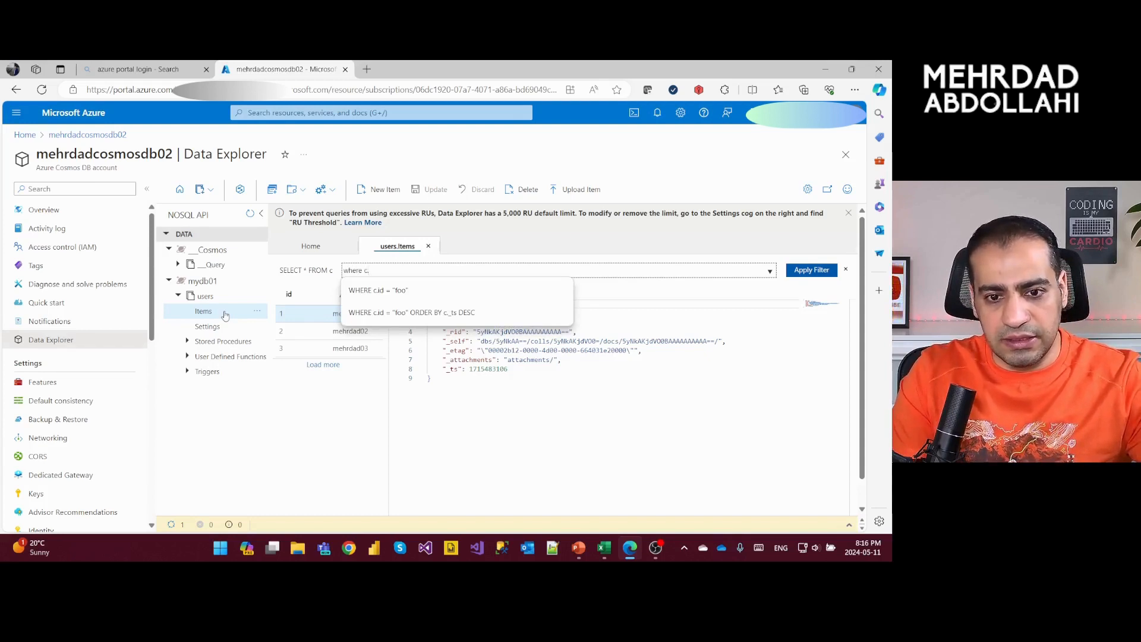
type(".use")
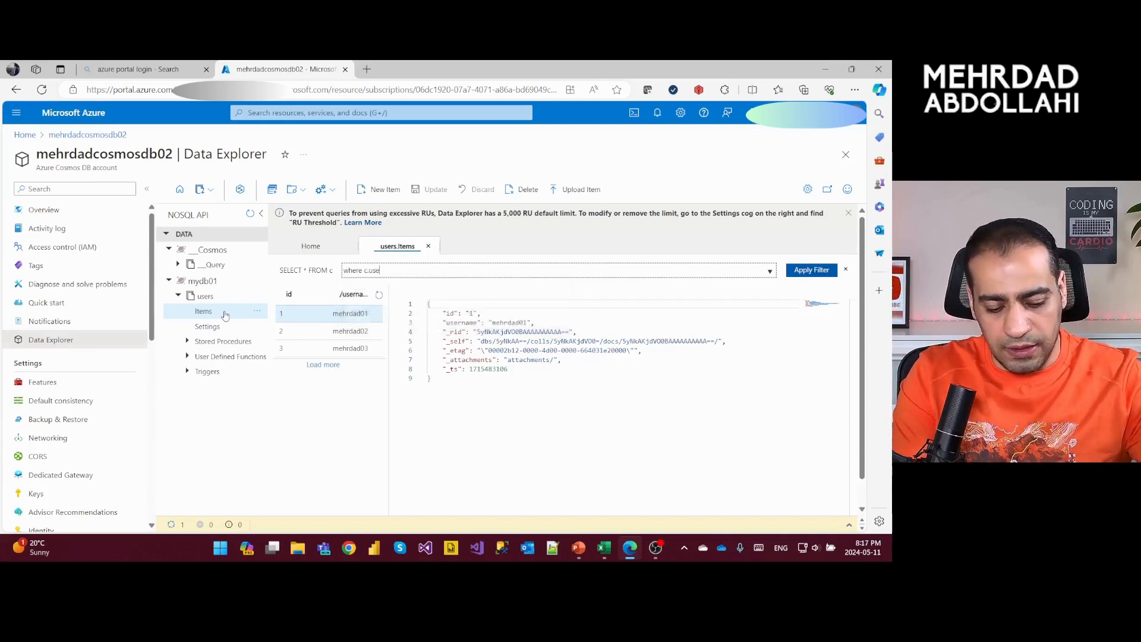
type("rname=")
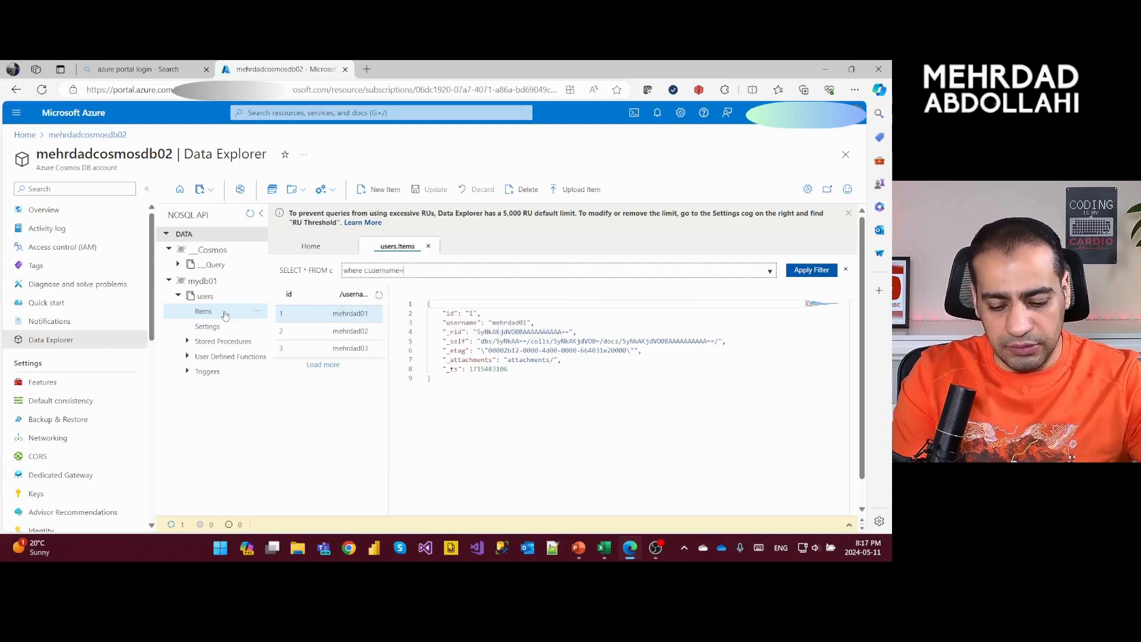
type("'meh'")
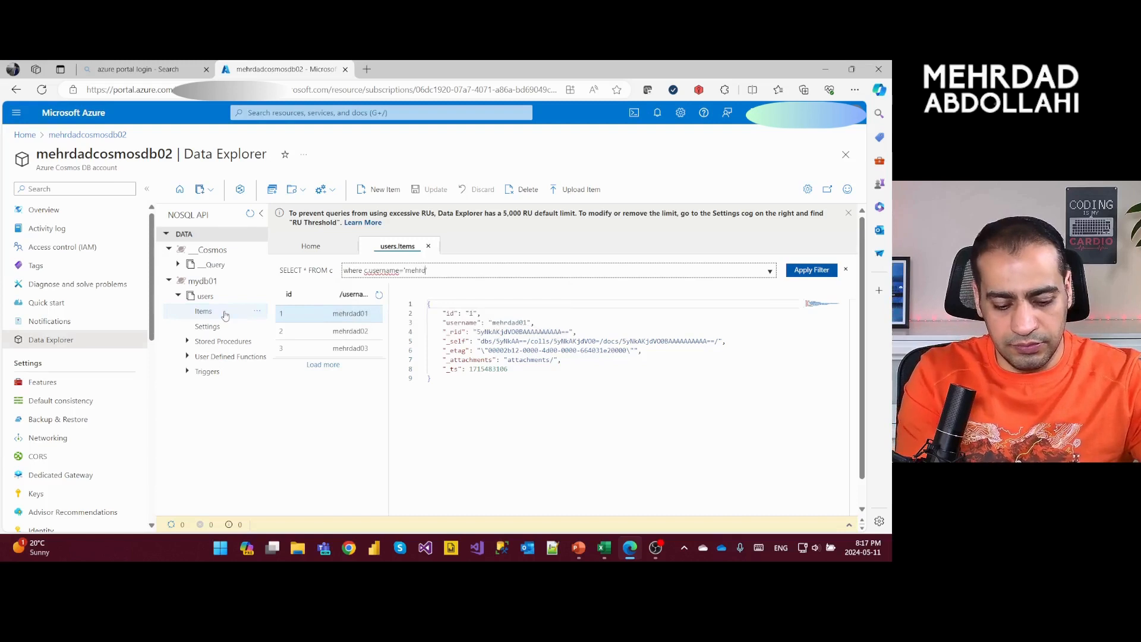
type("rdad02")
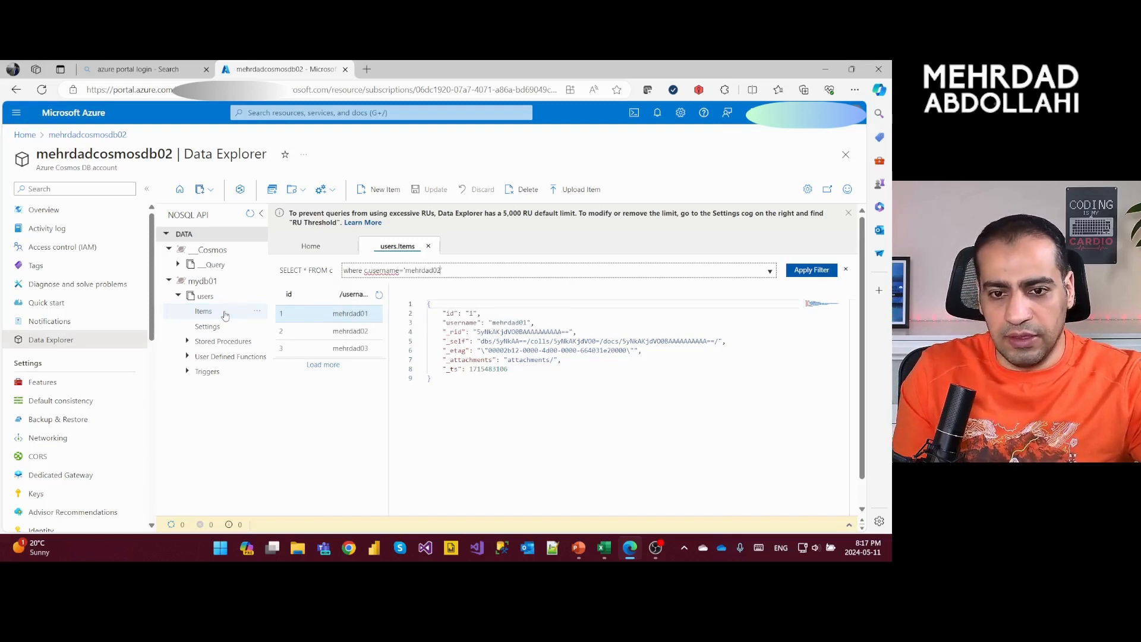
key("Return")
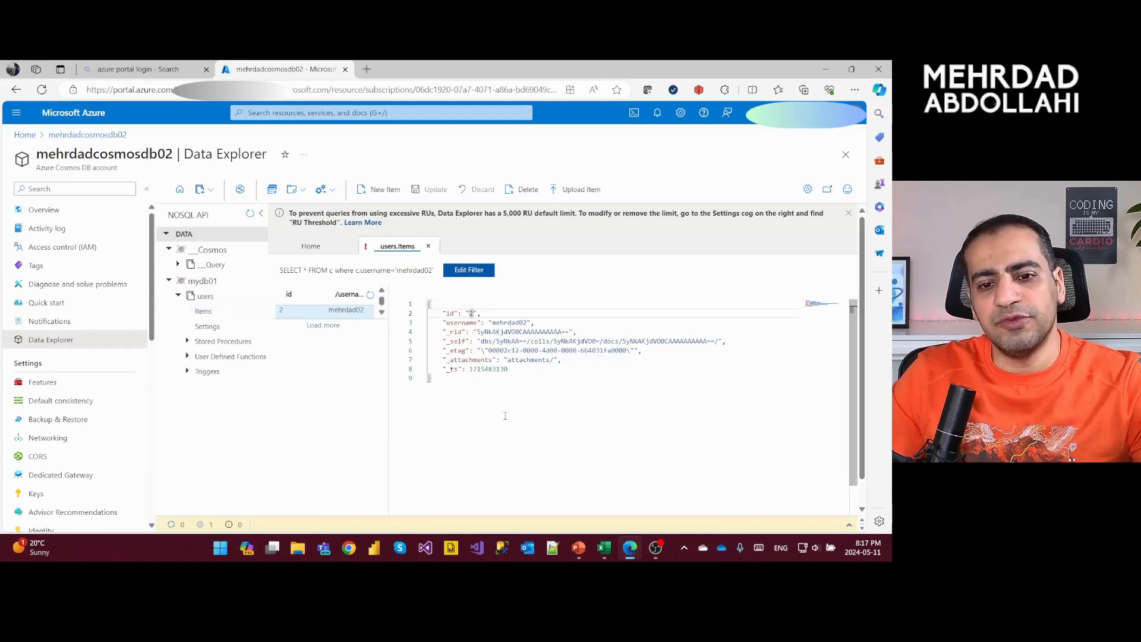
- Set the filtered item's id to 200 and save it, and delete the item with id 1 from the users container
type("200")
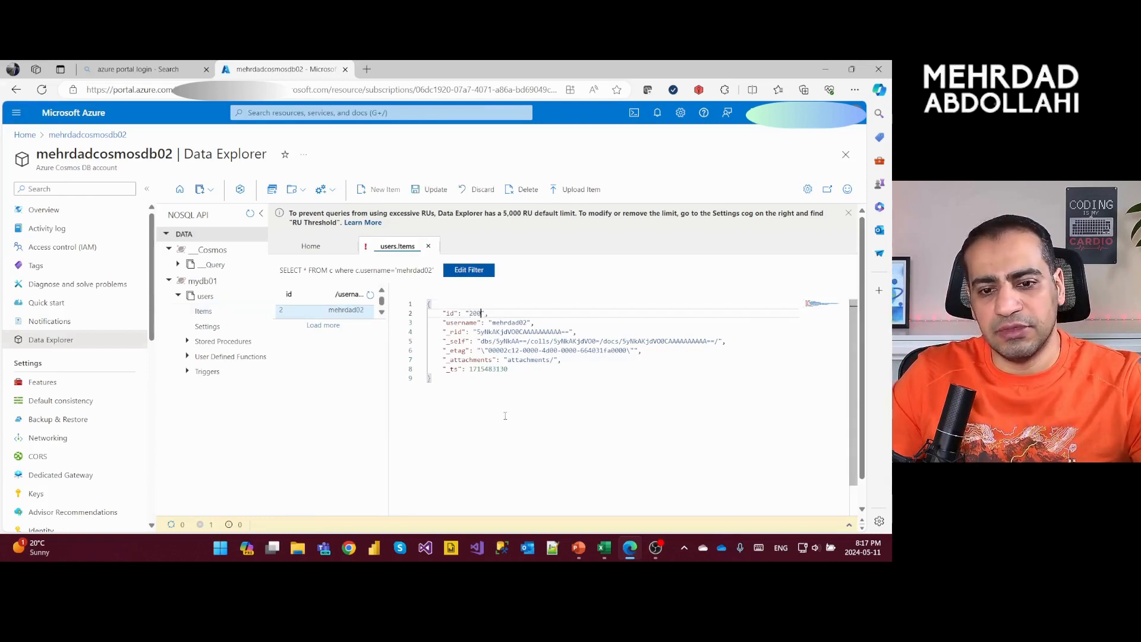
key("ctrl+s")
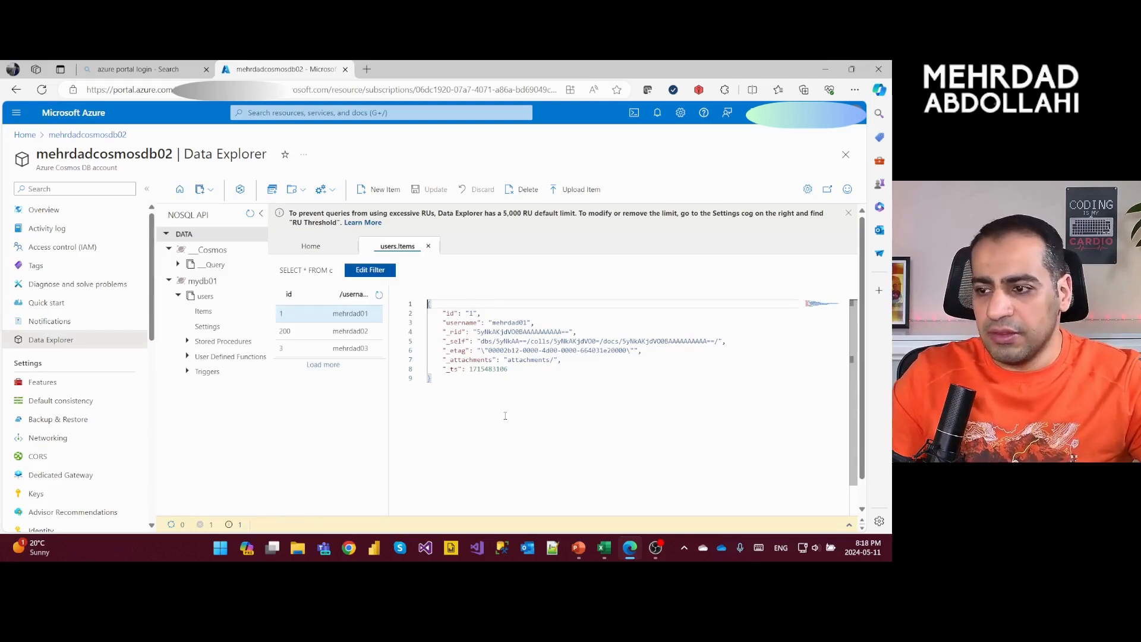
key("alt+d")
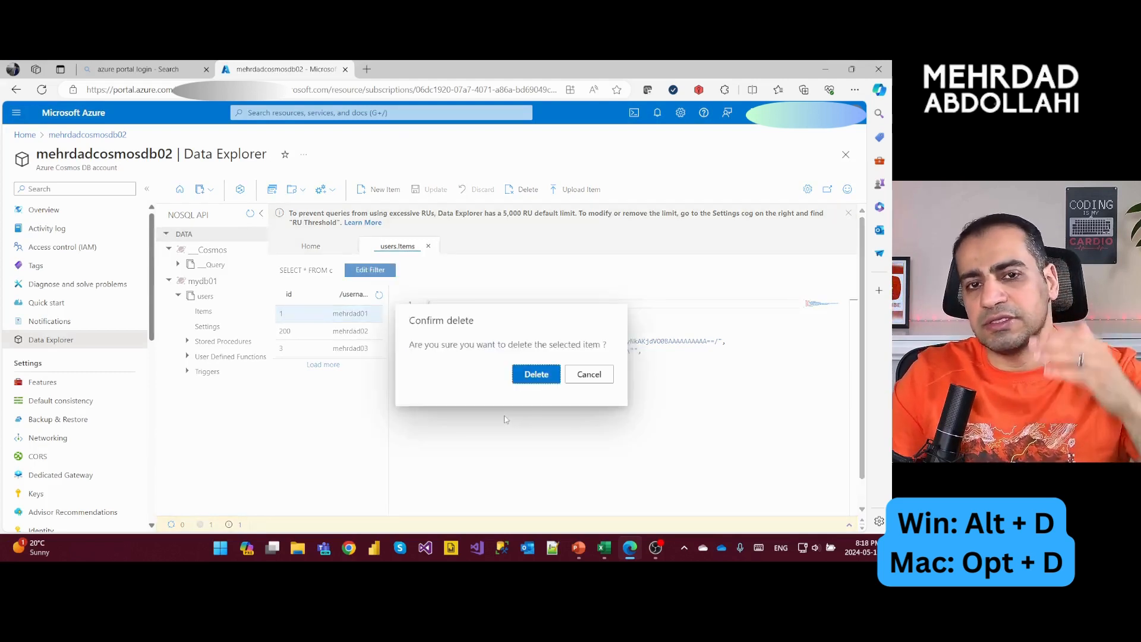
key("Return")
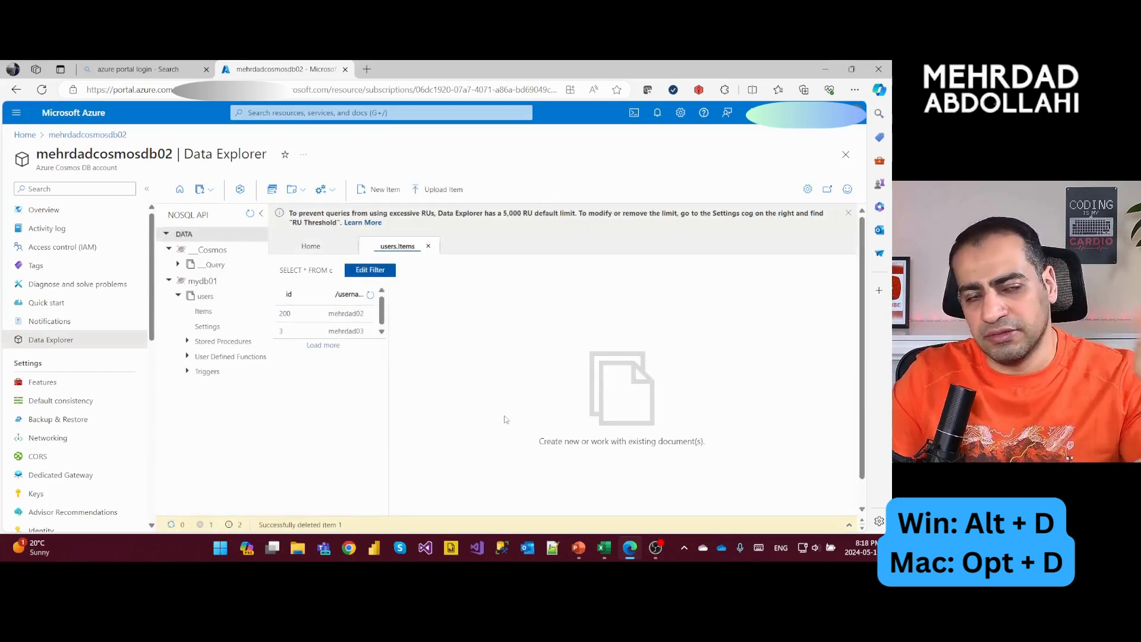